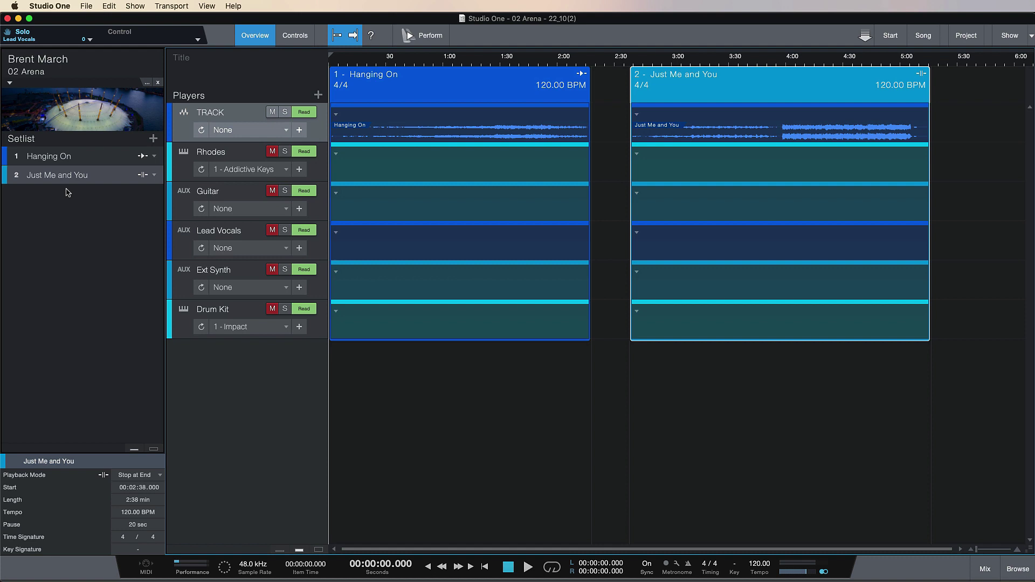
# - Confirm the 20-second pause after Just Me and You by moving playback through the 2:15–2:40 gap
pyautogui.click(60, 158)
pyautogui.click(59, 175)
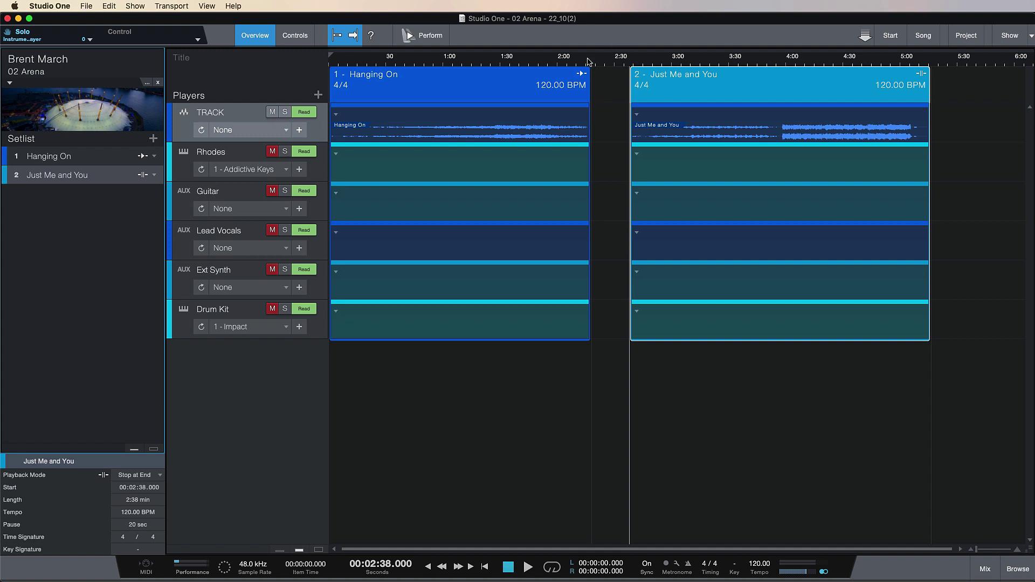
pyautogui.click(589, 61)
pyautogui.click(596, 60)
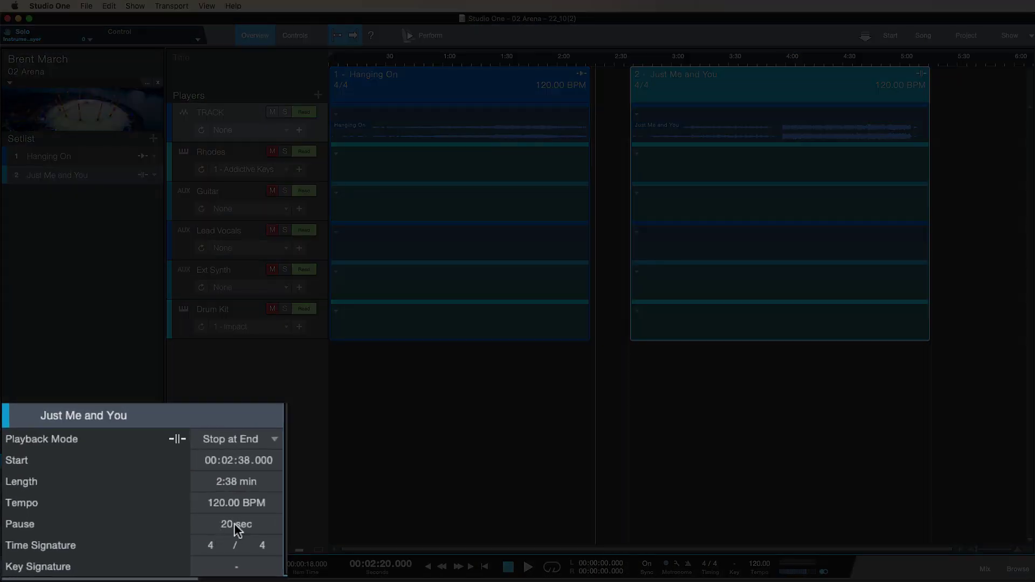
pyautogui.click(236, 526)
pyautogui.click(586, 60)
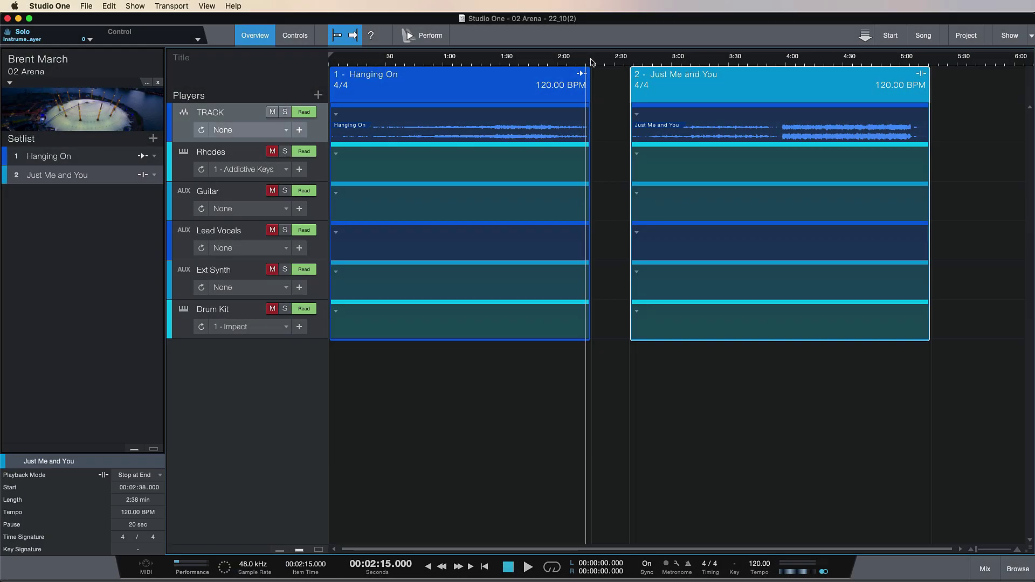
pyautogui.click(593, 61)
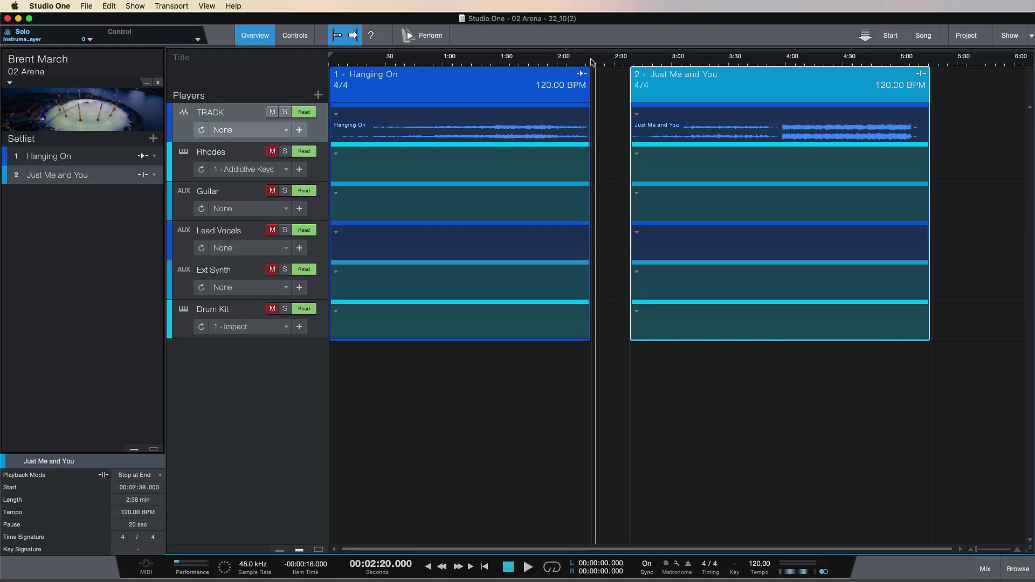
pyautogui.click(630, 59)
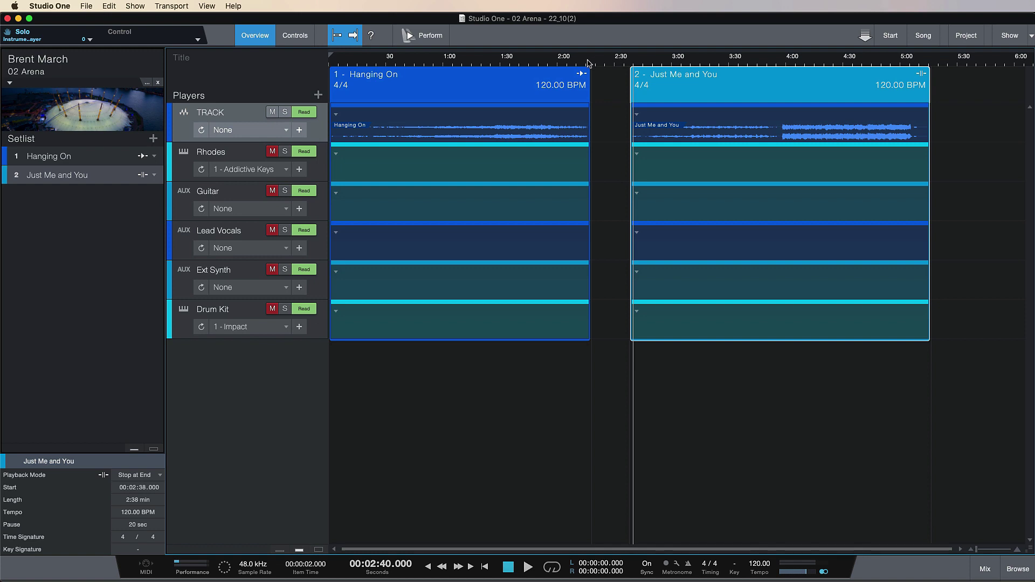
pyautogui.click(588, 61)
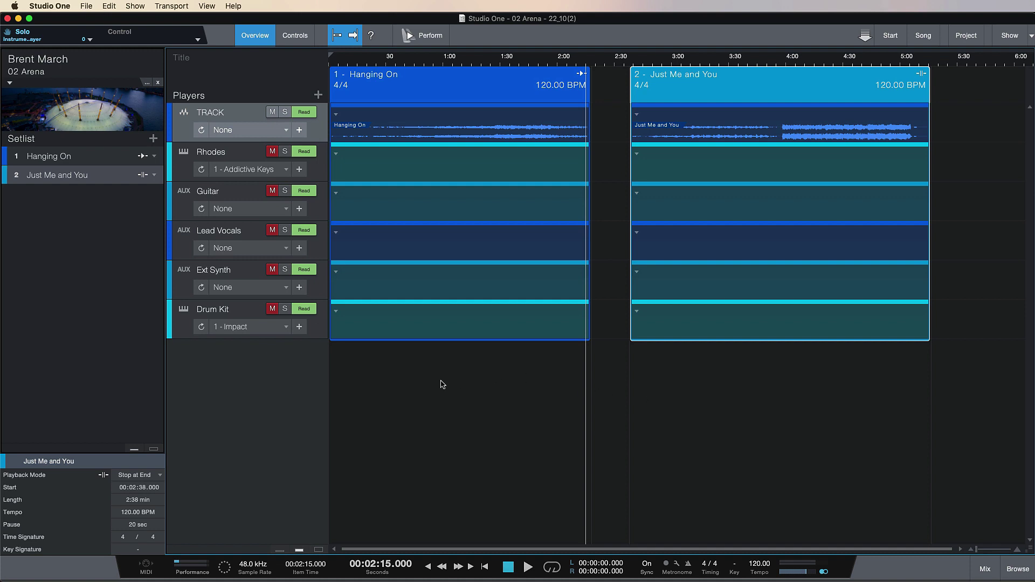
# - Show the Controls page, try the sixteen-knob, sixteen-fader and knobs-and-buttons layouts, then settle on 8/8/8
pyautogui.click(295, 37)
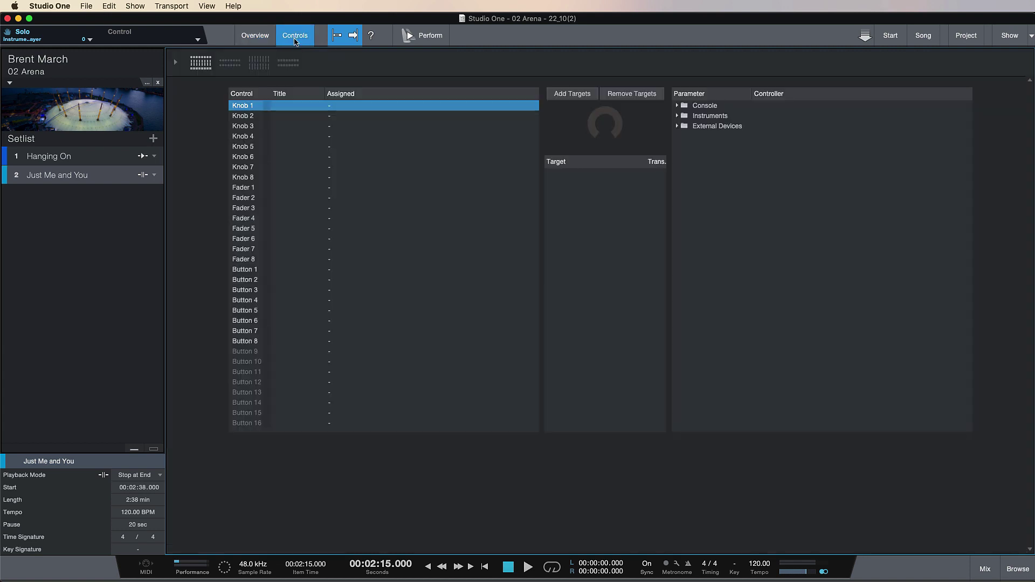
pyautogui.click(232, 66)
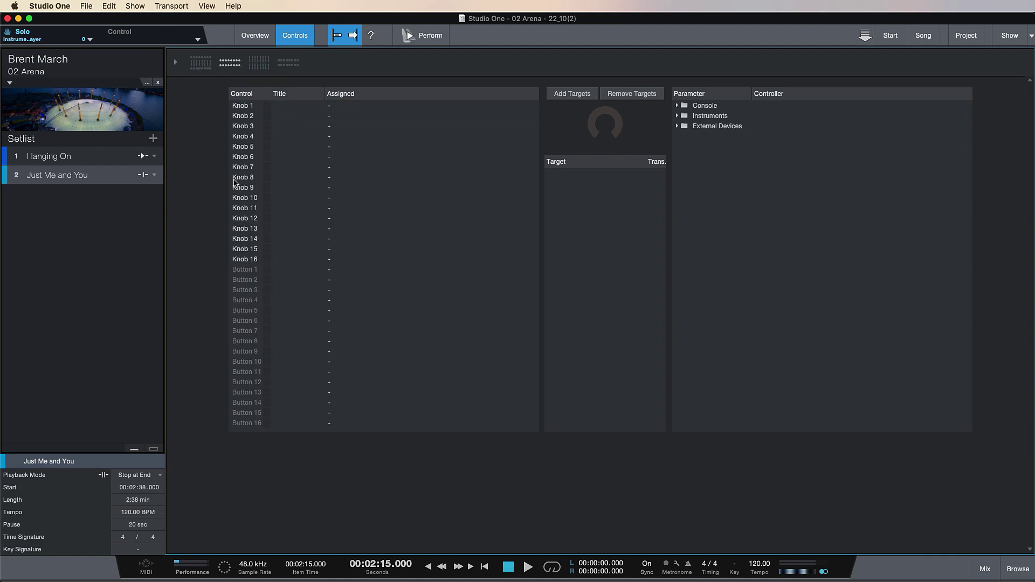
pyautogui.click(259, 63)
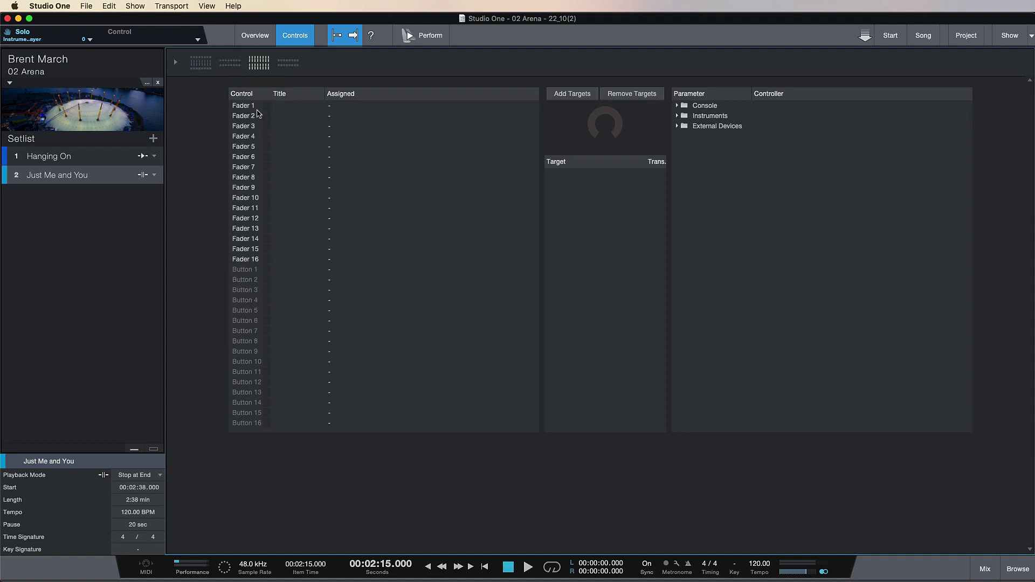
pyautogui.click(287, 65)
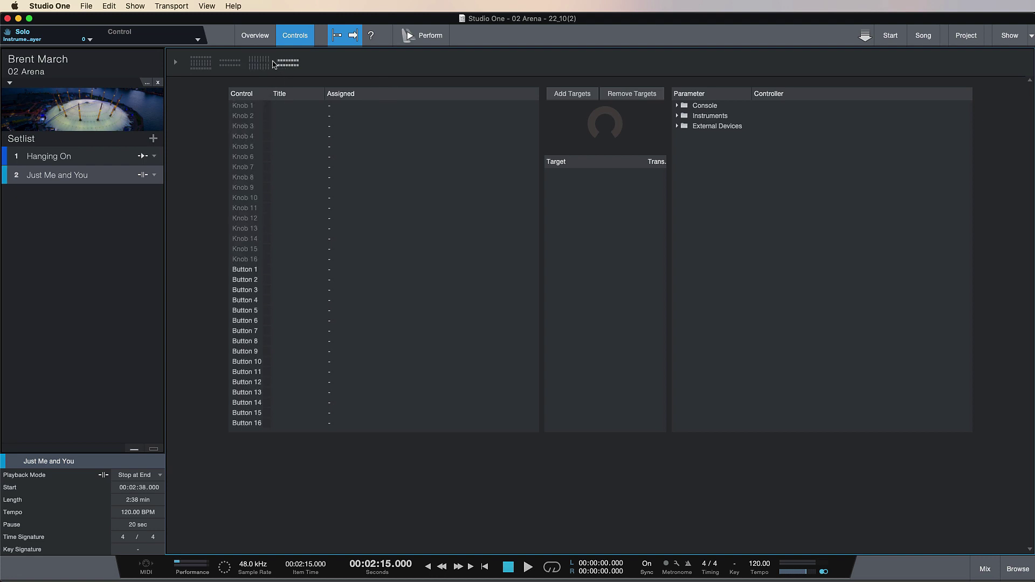
pyautogui.click(201, 64)
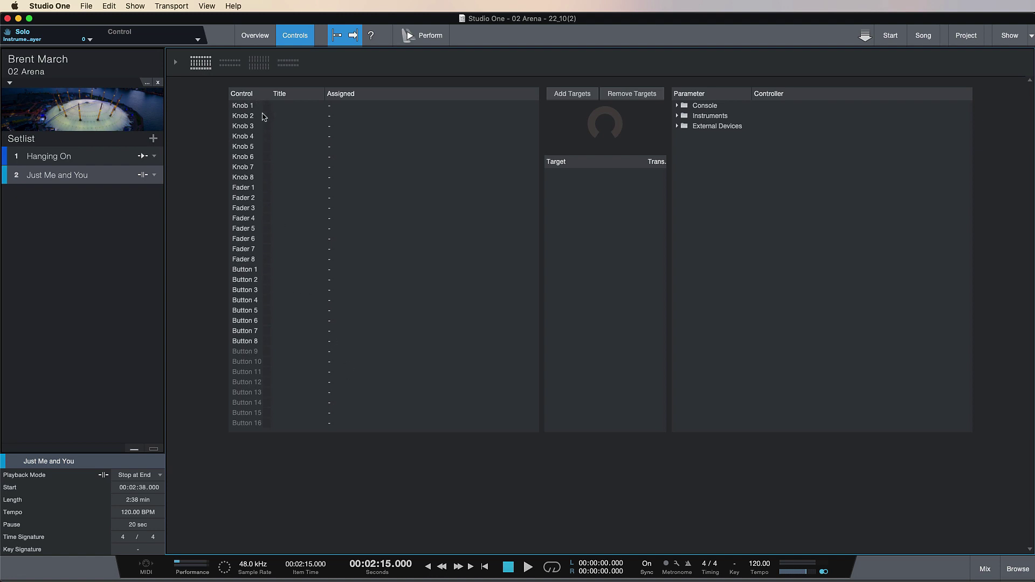
pyautogui.click(298, 108)
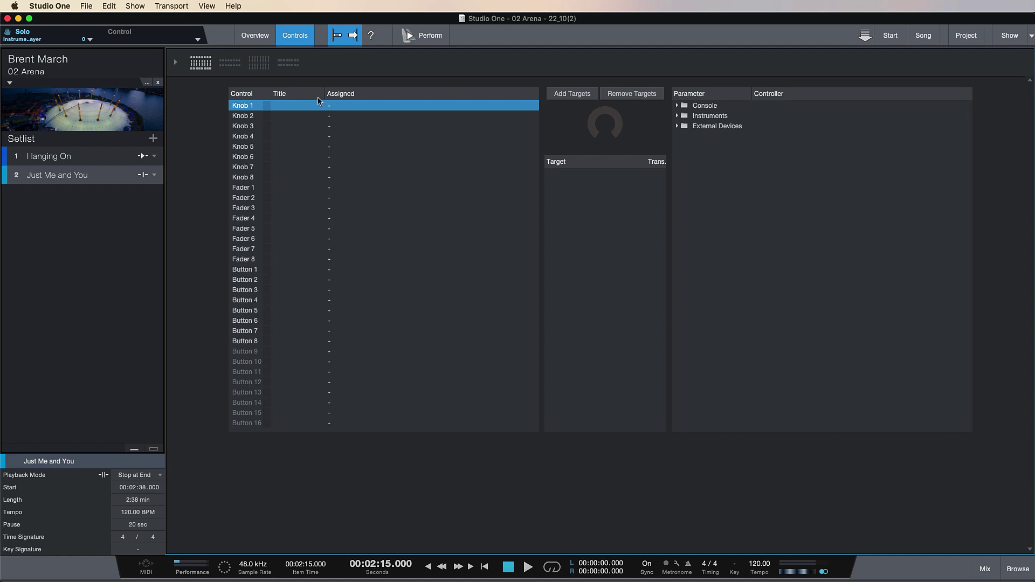
# - Assign the Console TRACK channel's Volume to Fader 1
pyautogui.click(254, 189)
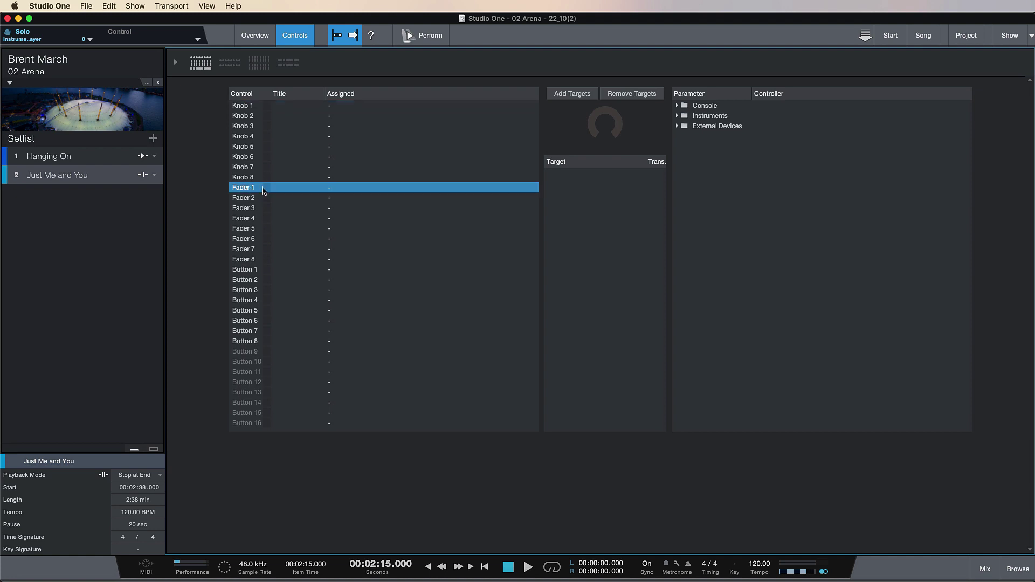
pyautogui.click(677, 106)
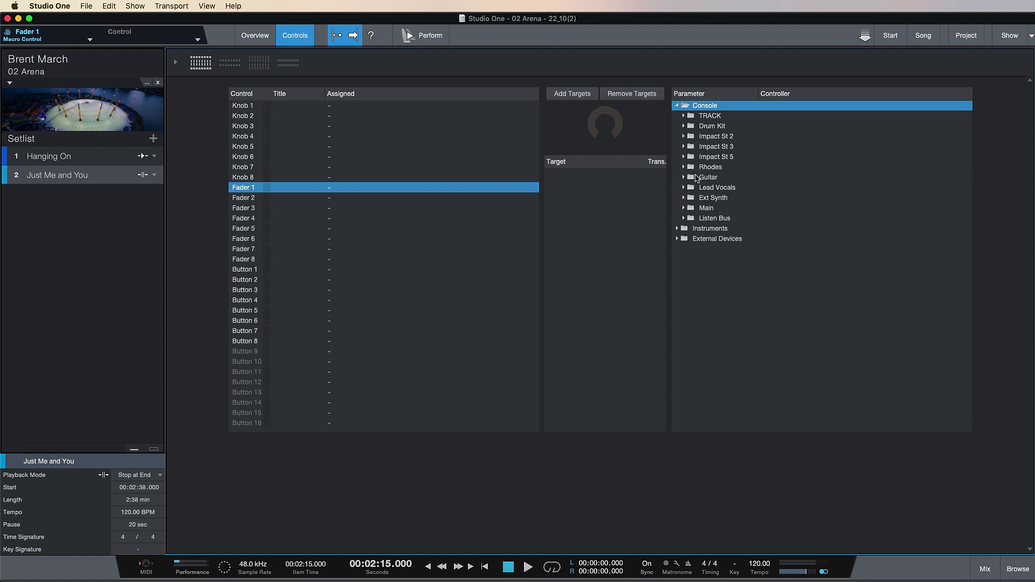
pyautogui.click(684, 116)
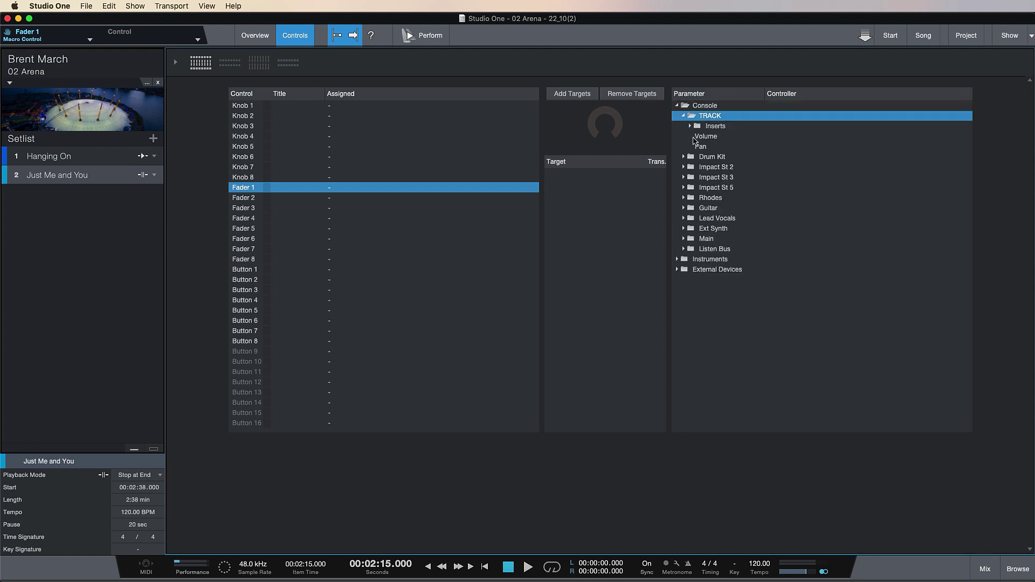
pyautogui.click(702, 137)
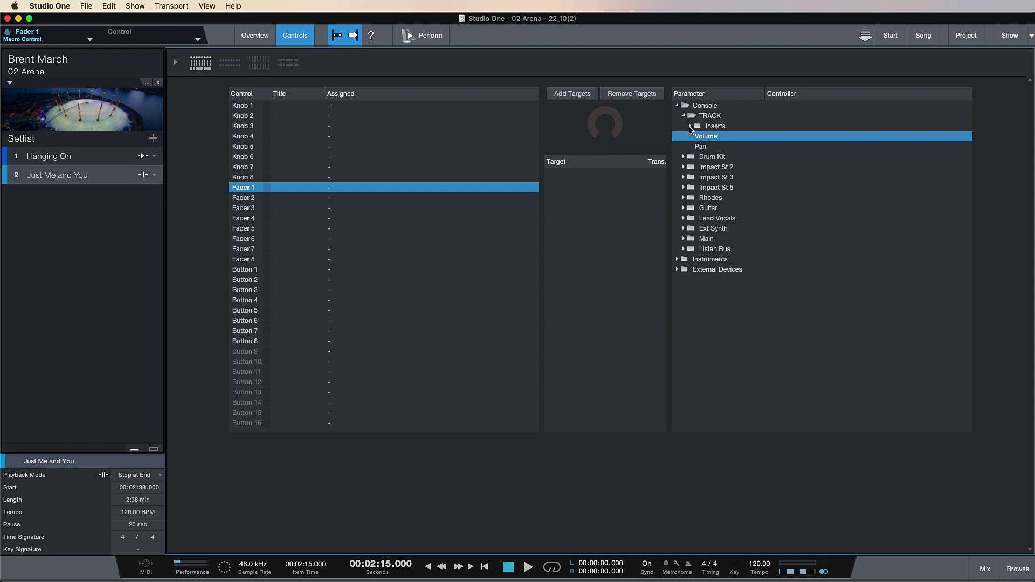
pyautogui.click(691, 127)
pyautogui.click(696, 137)
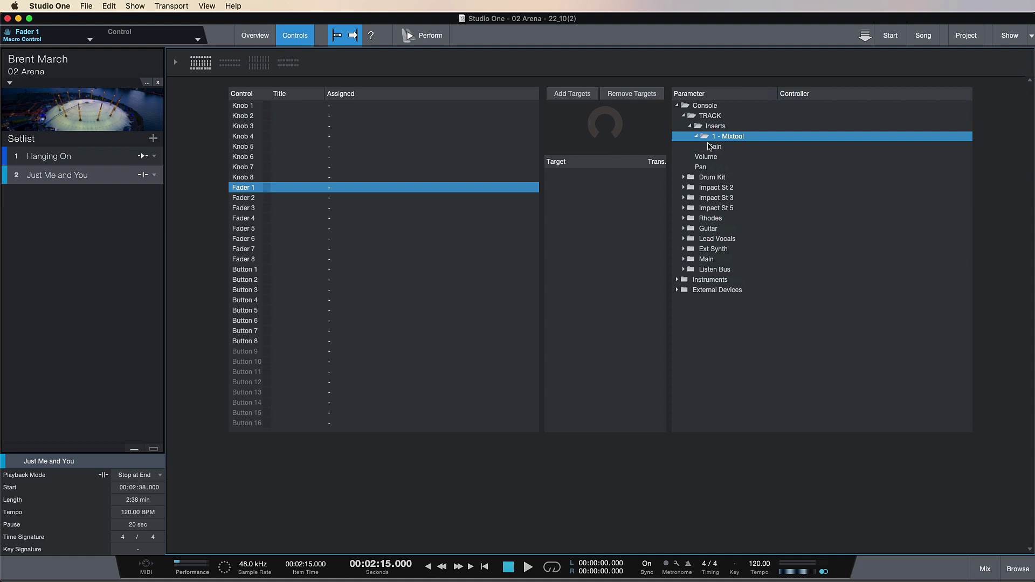
pyautogui.click(696, 137)
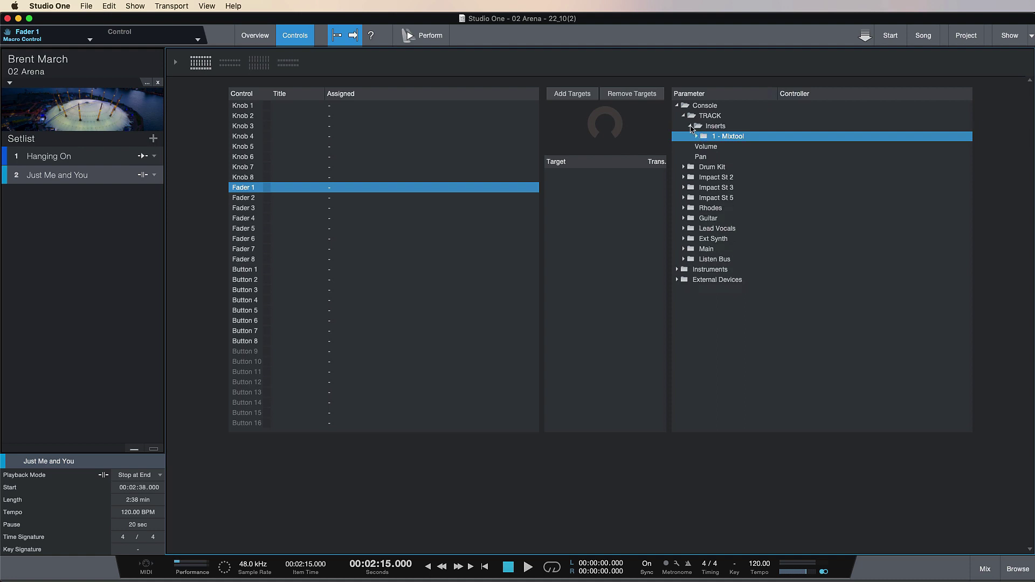
pyautogui.click(707, 147)
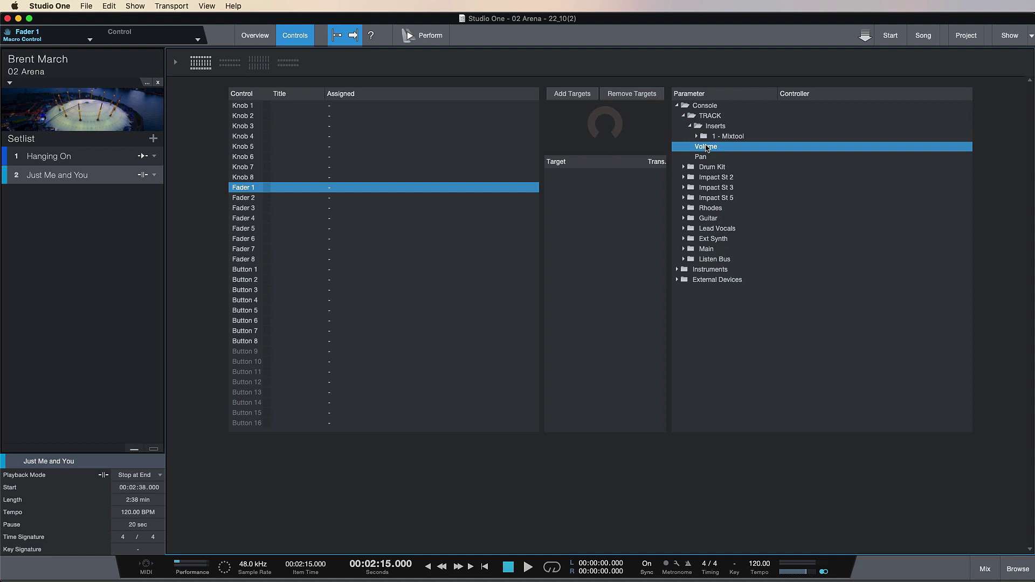
pyautogui.click(588, 97)
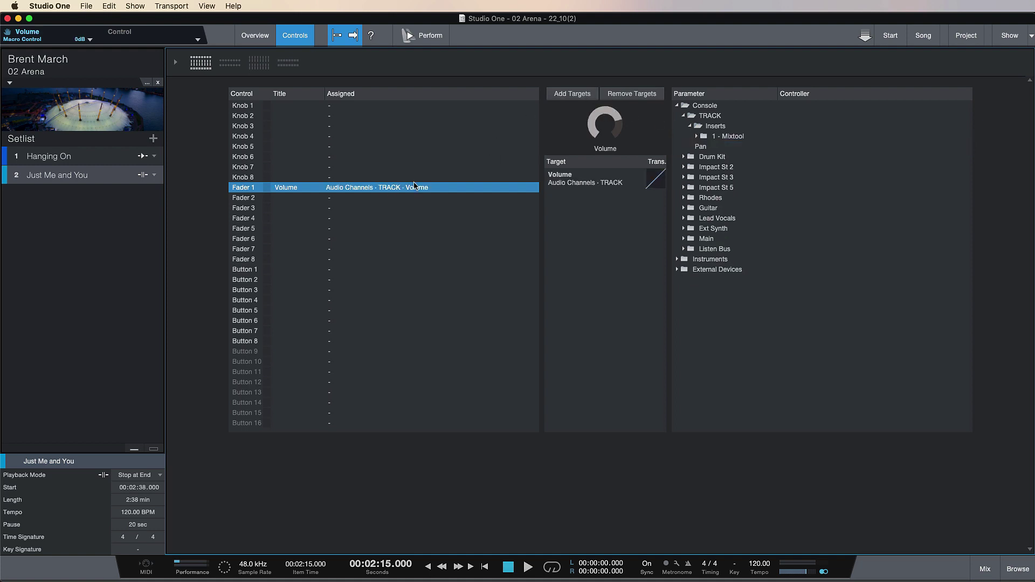
# - Colour Fader 1 red
pyautogui.click(268, 188)
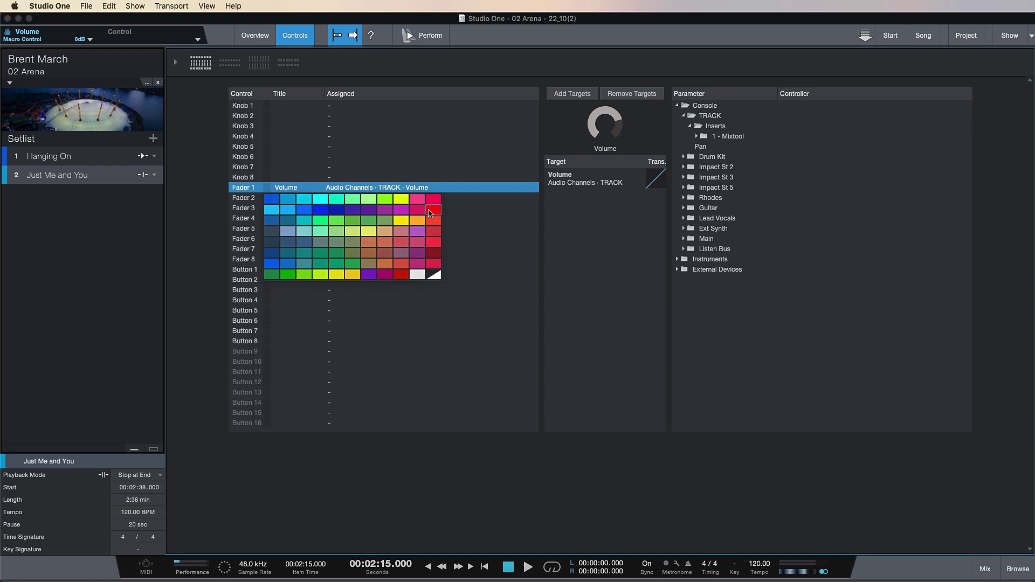
pyautogui.click(430, 212)
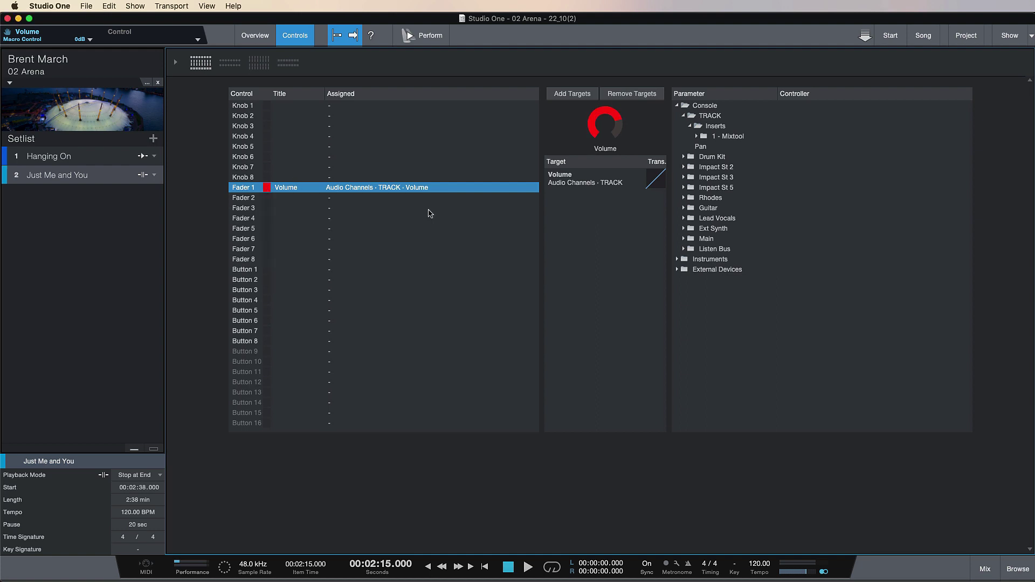
pyautogui.click(256, 199)
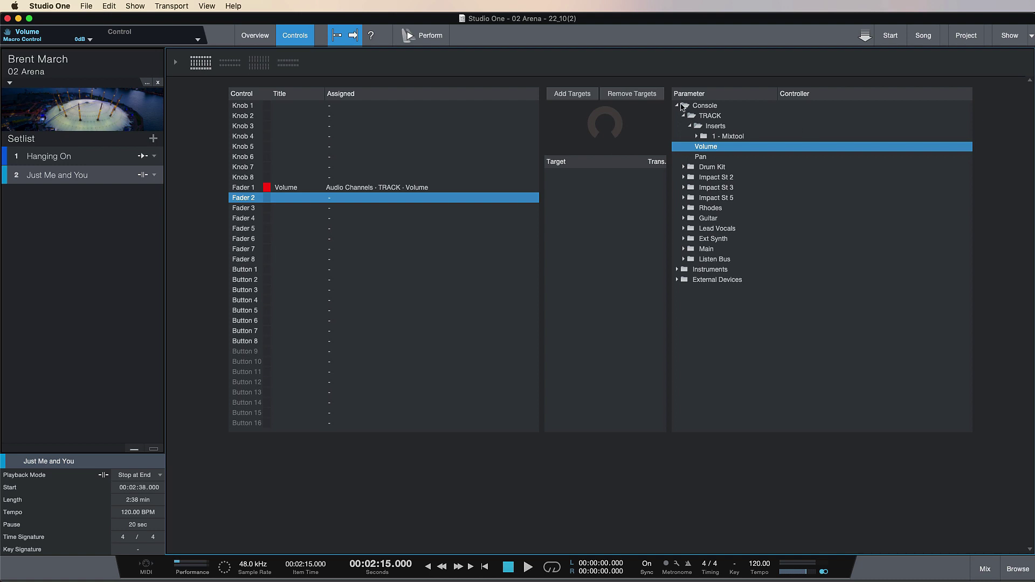
# - Assign Drum Kit Volume to Fader 2 and colour Fader 2 red
pyautogui.click(683, 115)
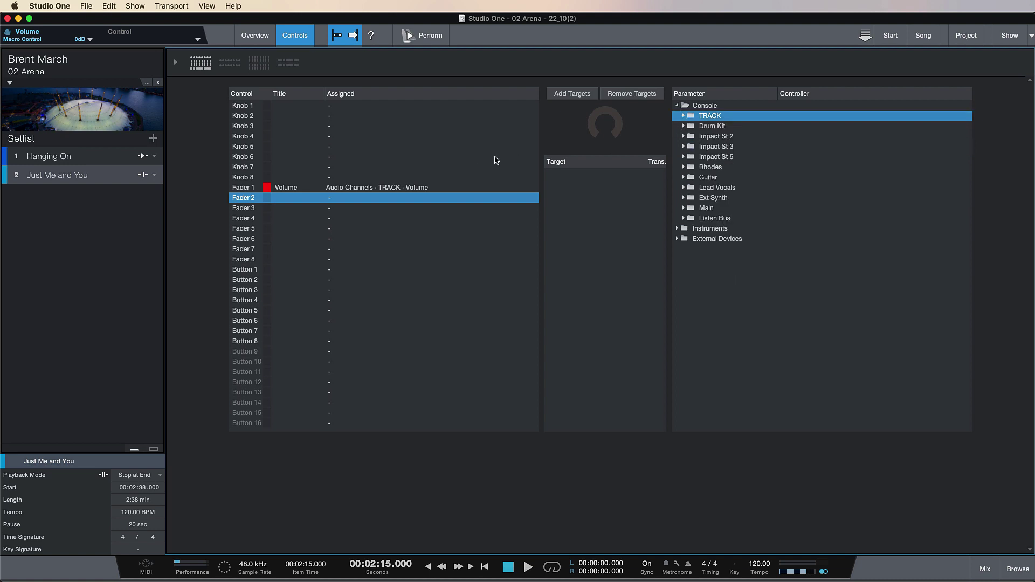
pyautogui.click(683, 126)
pyautogui.click(706, 136)
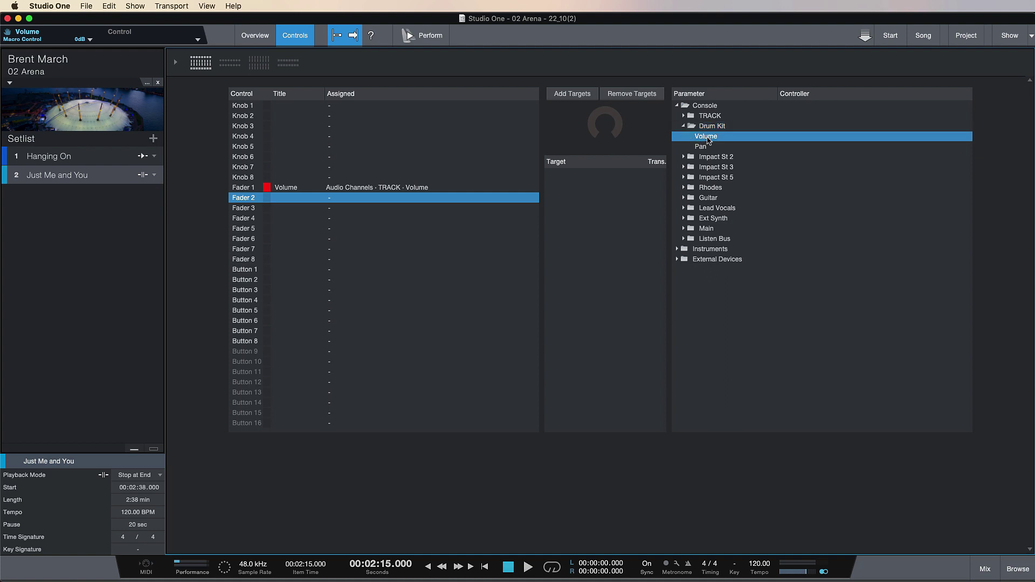
pyautogui.click(586, 96)
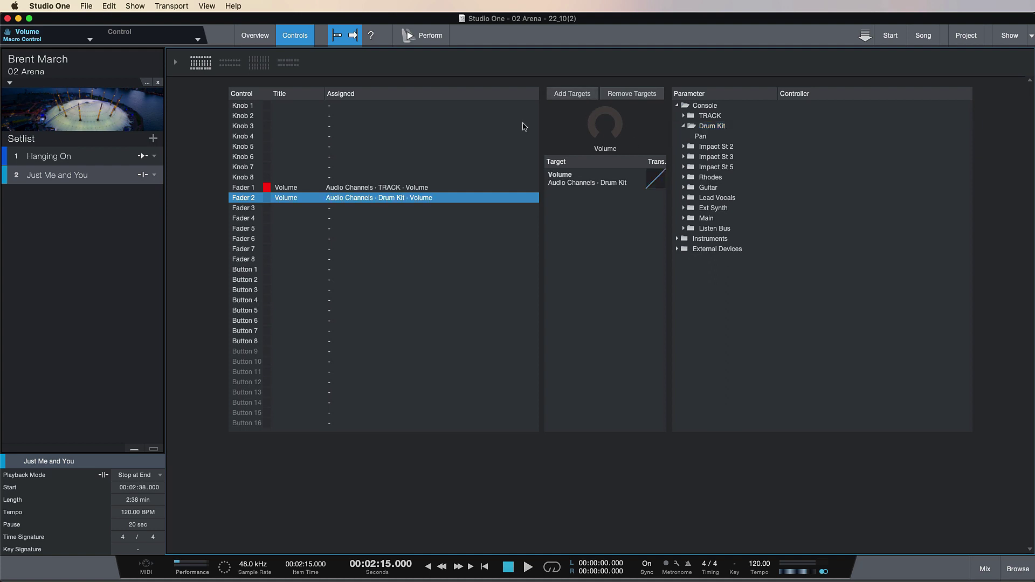
pyautogui.click(266, 198)
pyautogui.click(434, 219)
# - Remove the misplaced Drum Kit Volume assignment from Fader 3, keeping its Volume title
pyautogui.moveTo(269, 201); pyautogui.dragTo(259, 207)
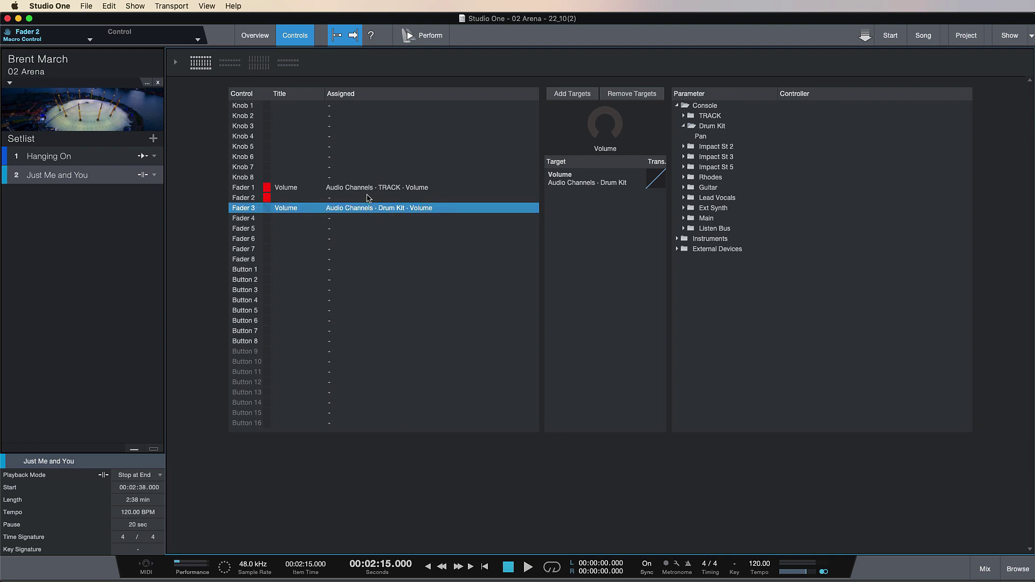
pyautogui.click(343, 200)
pyautogui.click(320, 209)
pyautogui.doubleClick(296, 207)
pyautogui.click(349, 209)
pyautogui.click(345, 198)
pyautogui.click(341, 206)
pyautogui.click(342, 201)
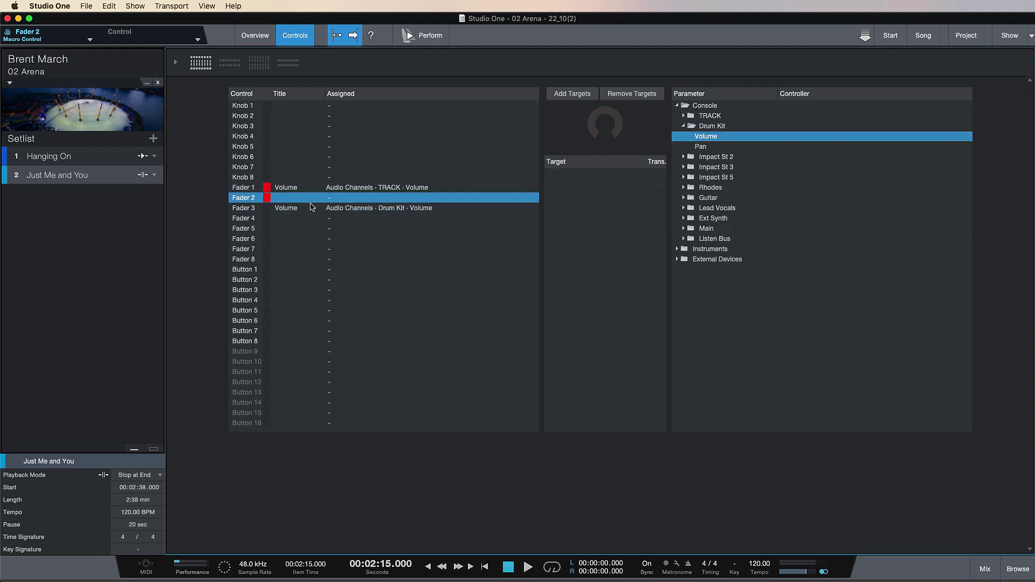
pyautogui.click(301, 209)
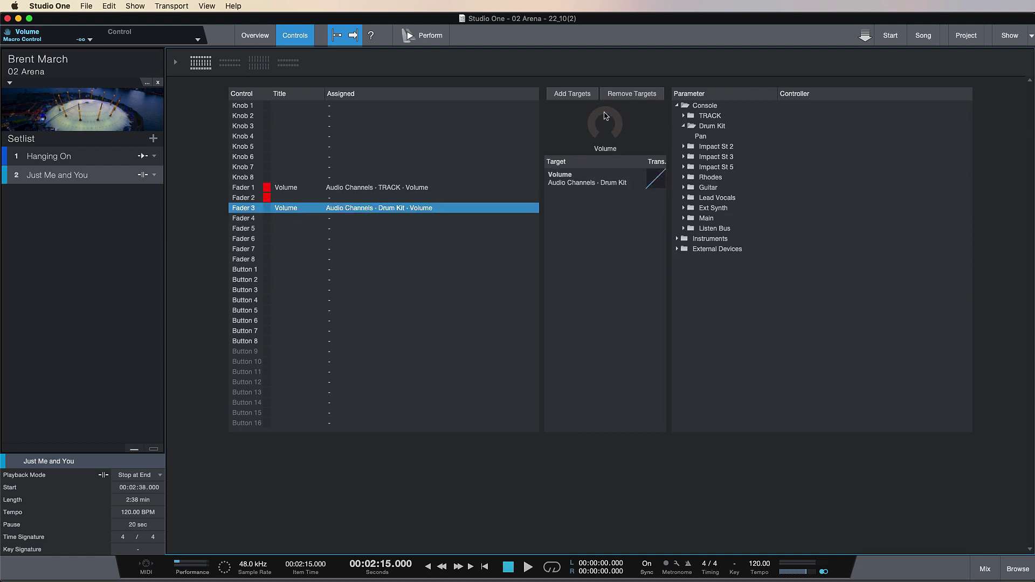
pyautogui.click(629, 99)
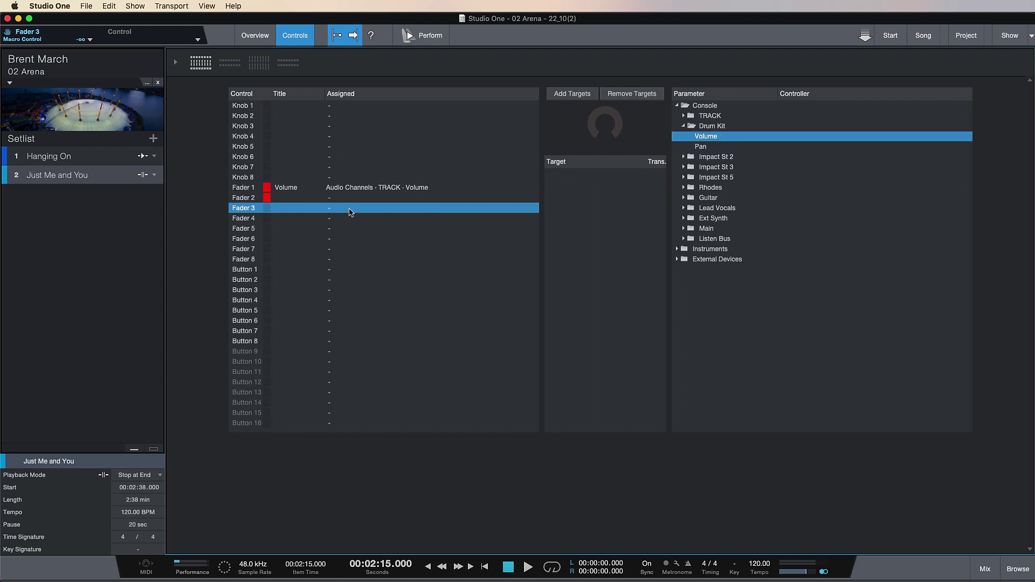
pyautogui.click(300, 198)
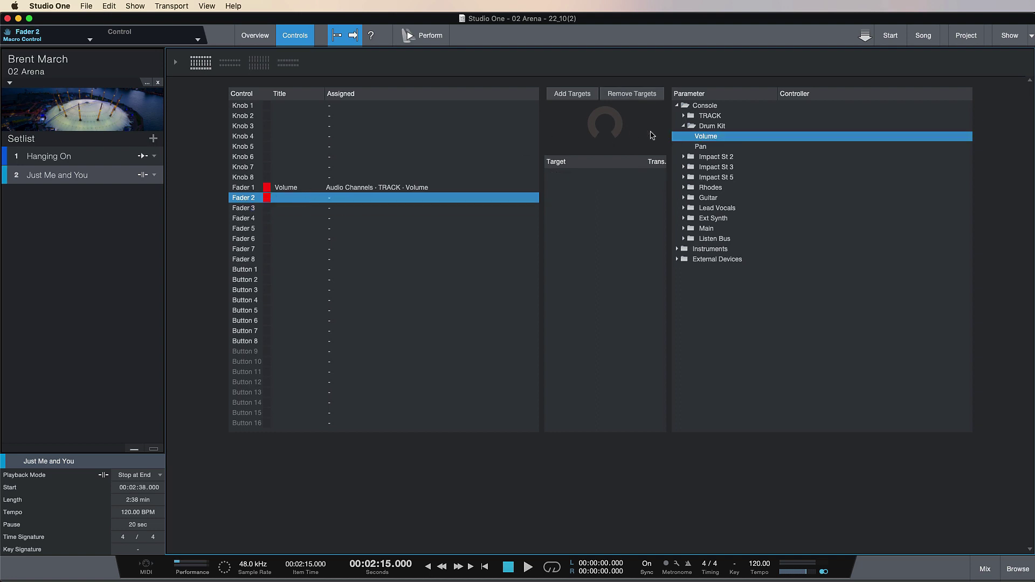
# - Assign Drum Kit Volume to Fader 2 and Rhodes Volume to Fader 3, colouring Fader 3 red
pyautogui.click(592, 96)
pyautogui.click(399, 208)
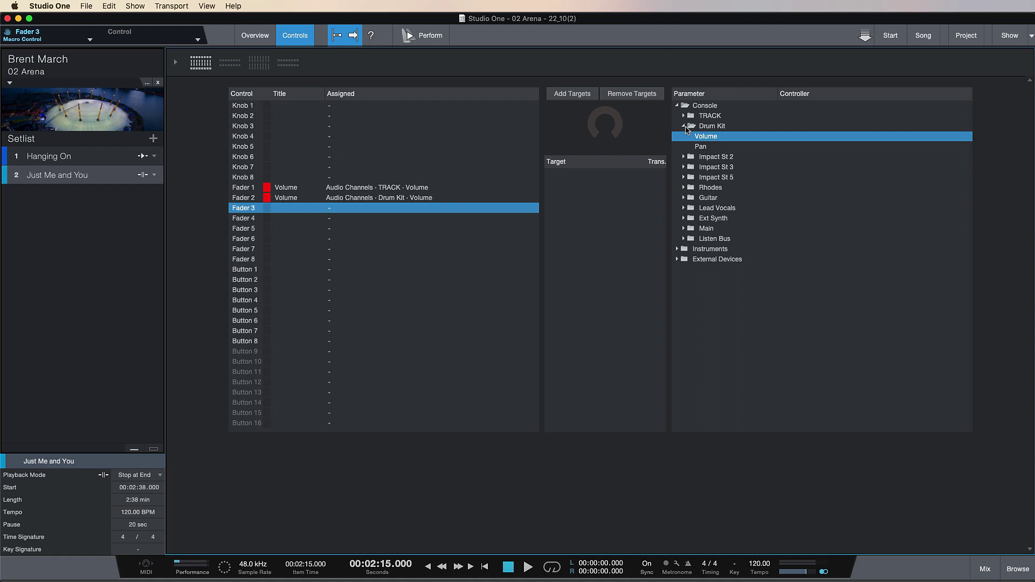
pyautogui.click(684, 126)
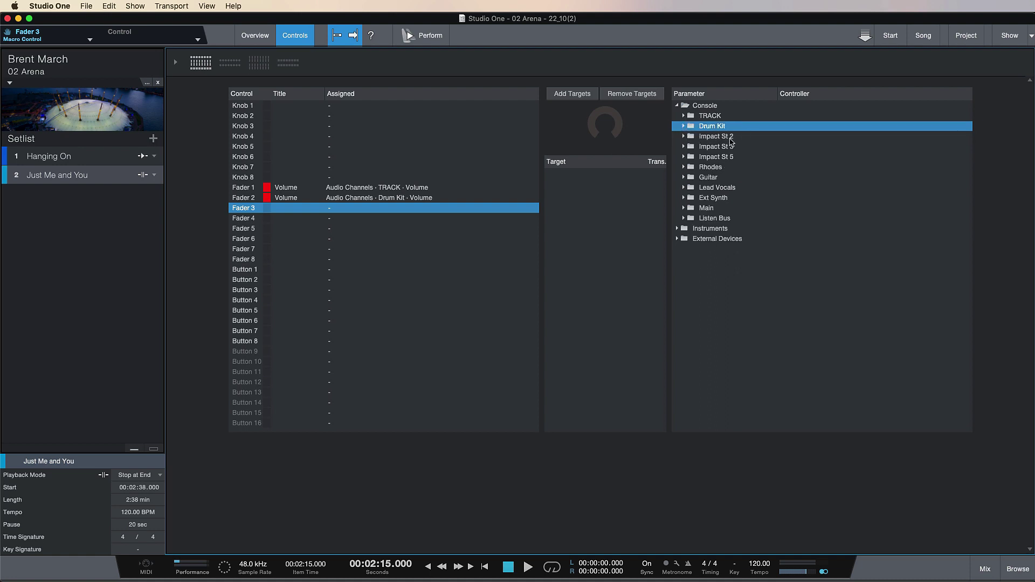
pyautogui.click(687, 167)
pyautogui.click(711, 187)
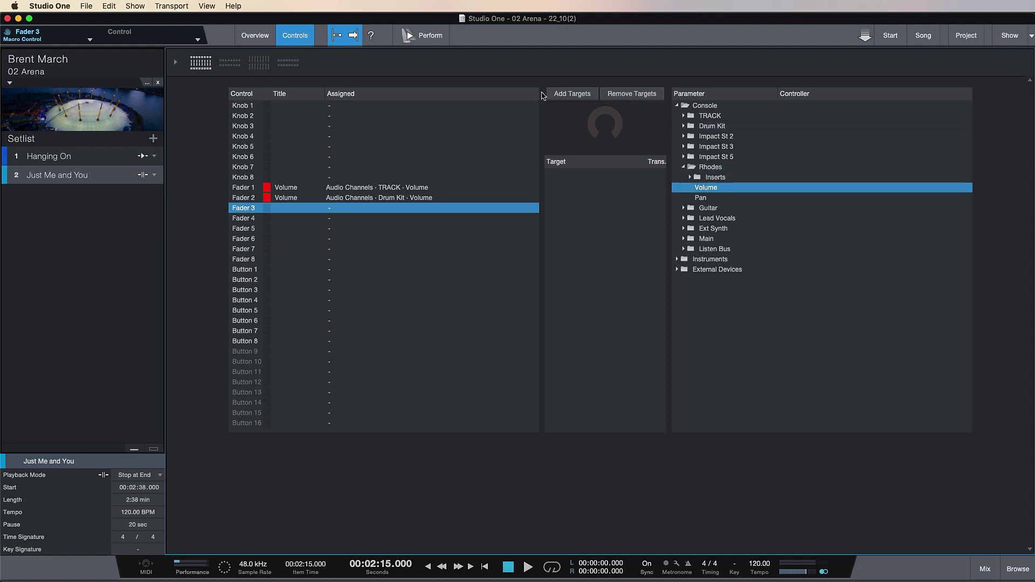
pyautogui.click(571, 95)
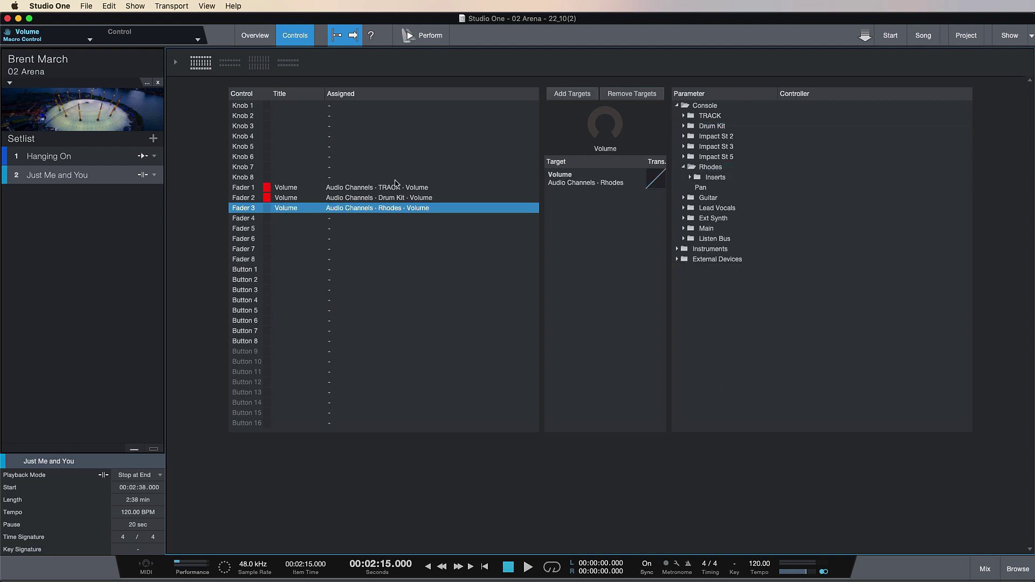
pyautogui.click(269, 208)
pyautogui.click(430, 231)
# - Map Guitar Volume to Fader 4 and colour Fader 4 red
pyautogui.click(258, 220)
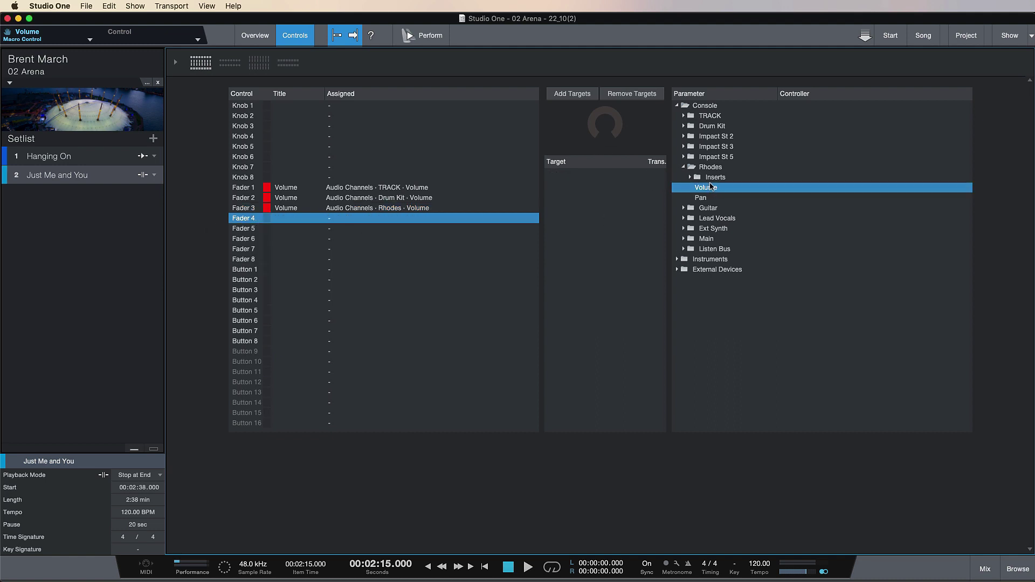
pyautogui.click(684, 167)
pyautogui.click(684, 177)
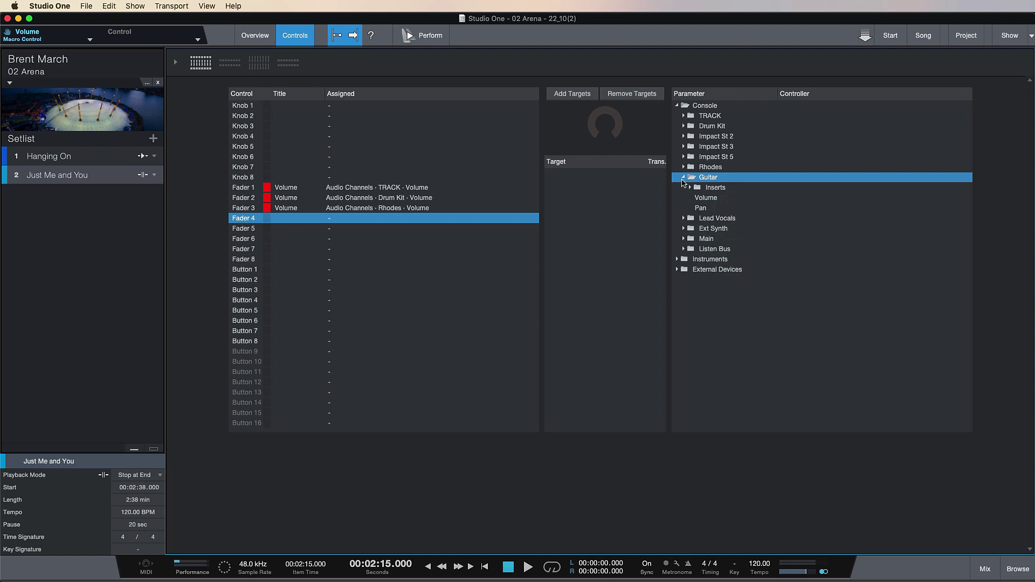
pyautogui.click(719, 198)
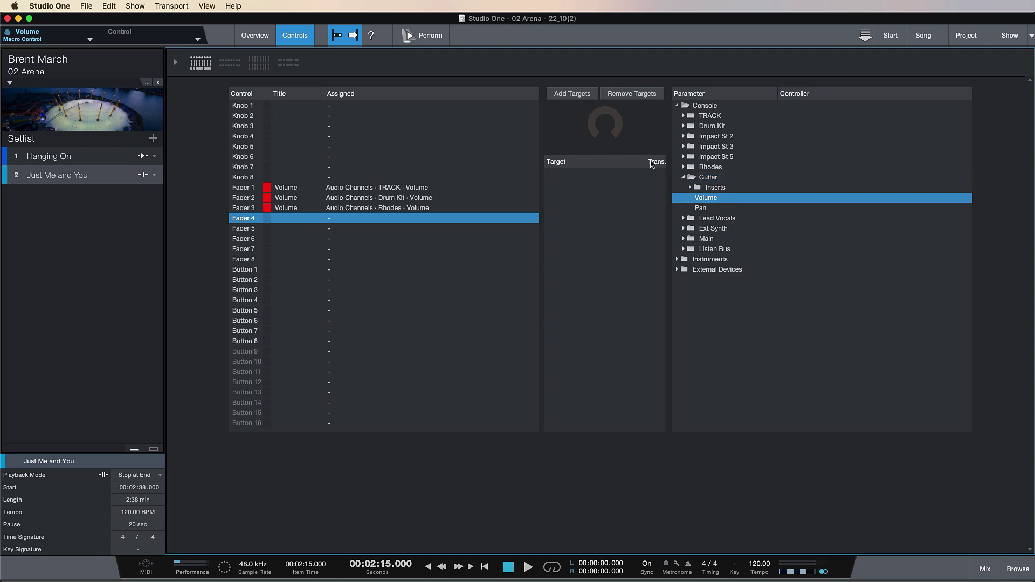
pyautogui.click(584, 96)
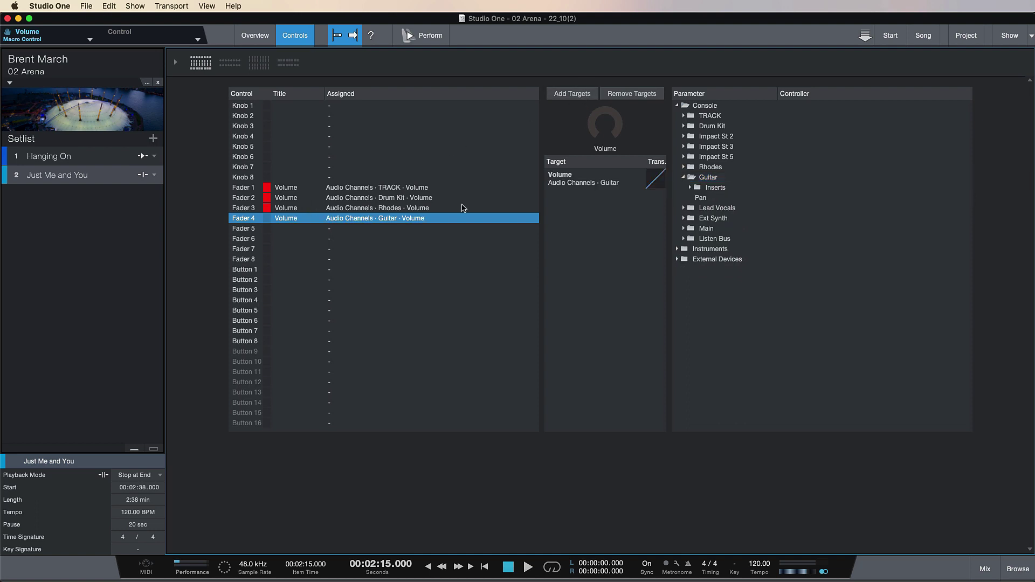
pyautogui.click(684, 178)
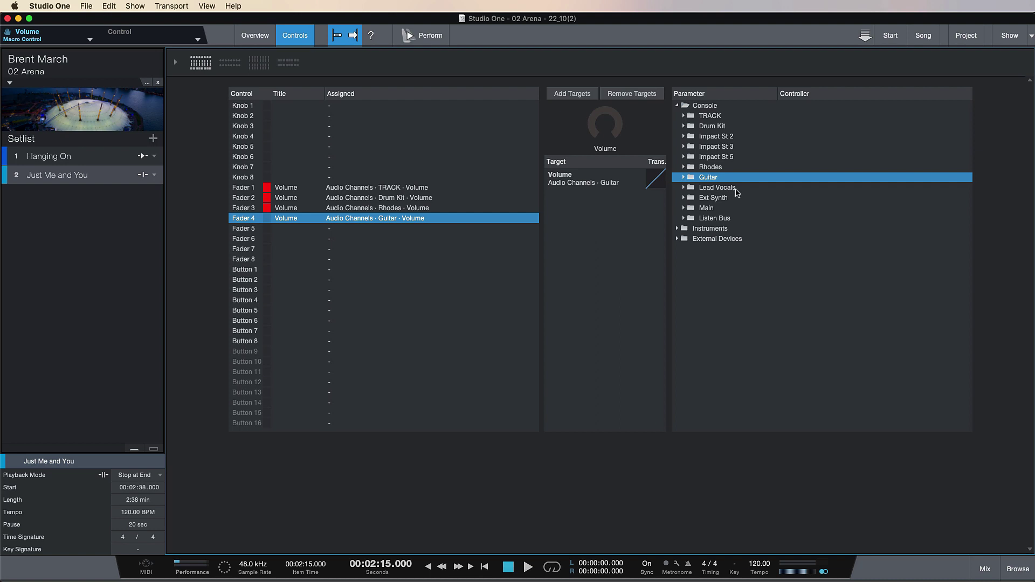
pyautogui.click(267, 219)
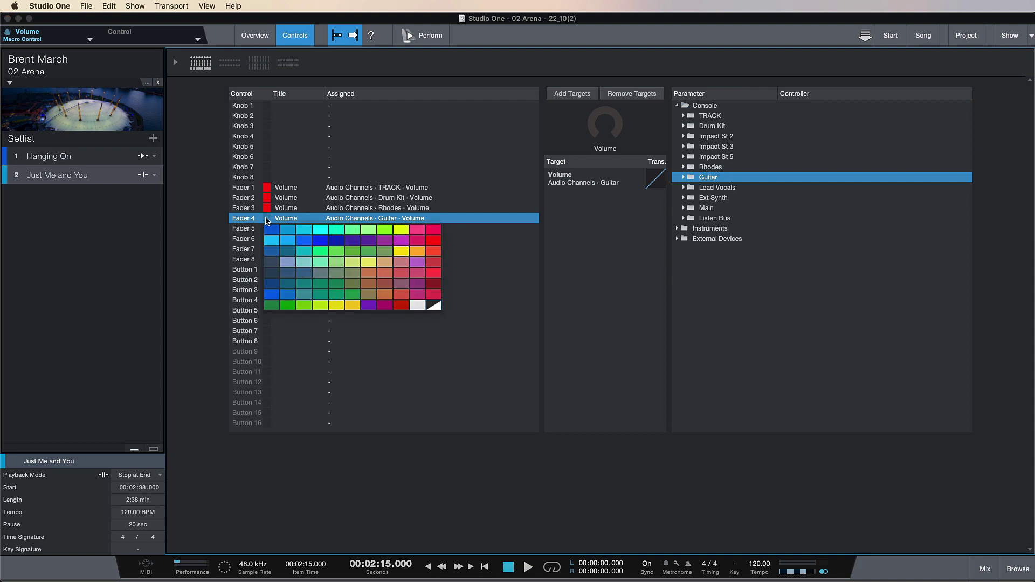
pyautogui.click(440, 243)
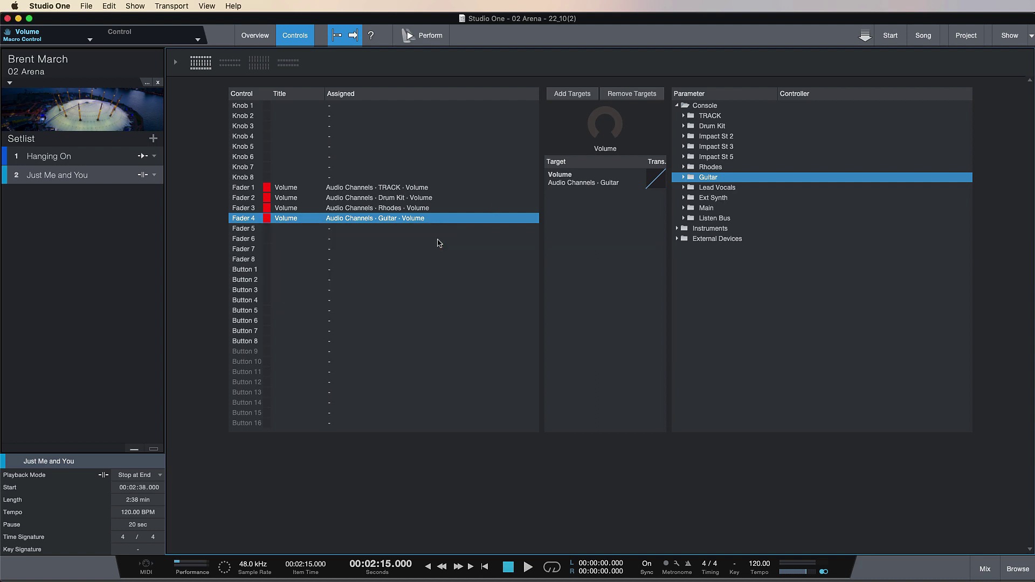
pyautogui.click(262, 106)
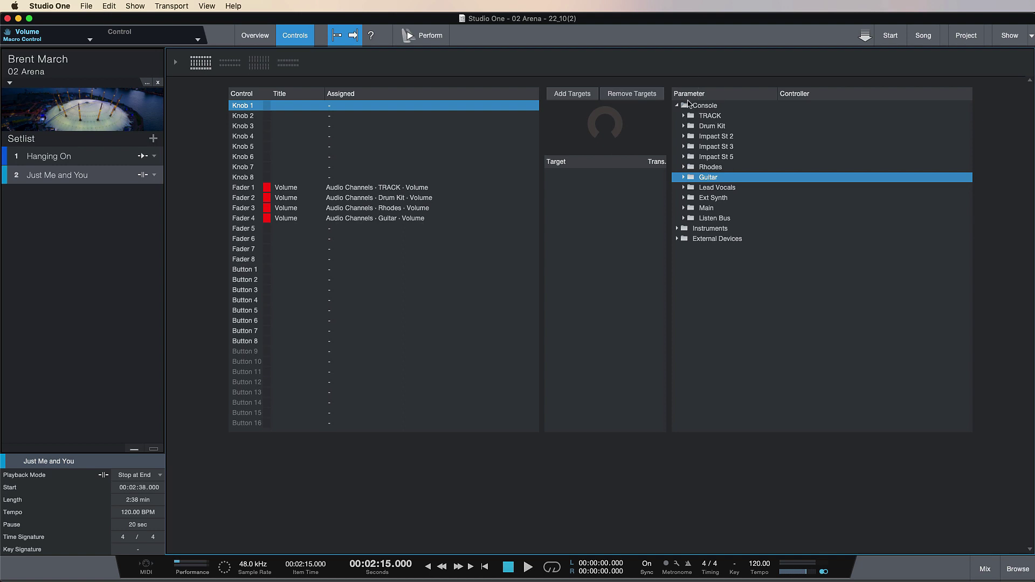
# - Browse the Instruments (Addictive Keys) and External Devices groups in the Parameter tree
pyautogui.doubleClick(682, 229)
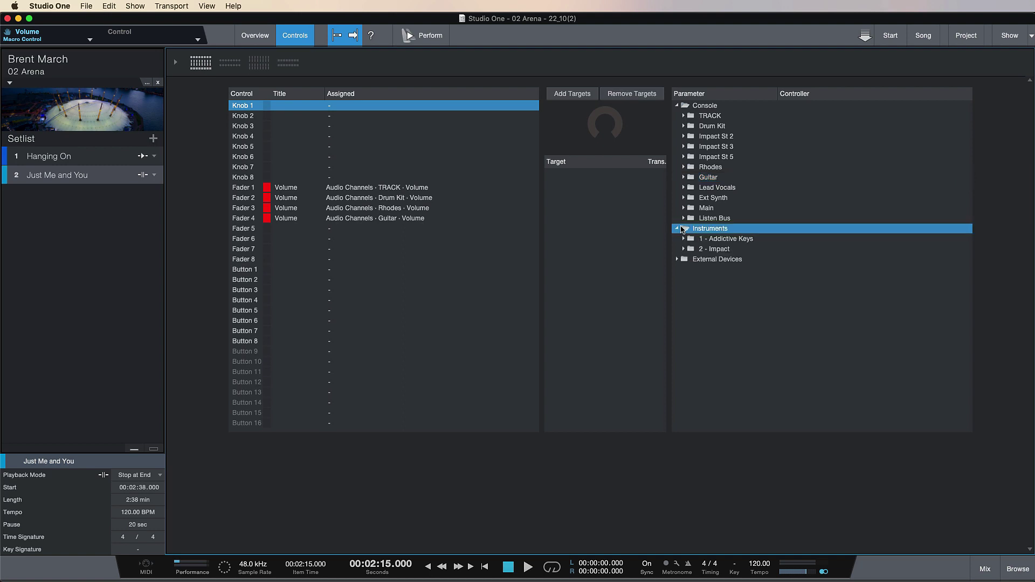
pyautogui.doubleClick(685, 240)
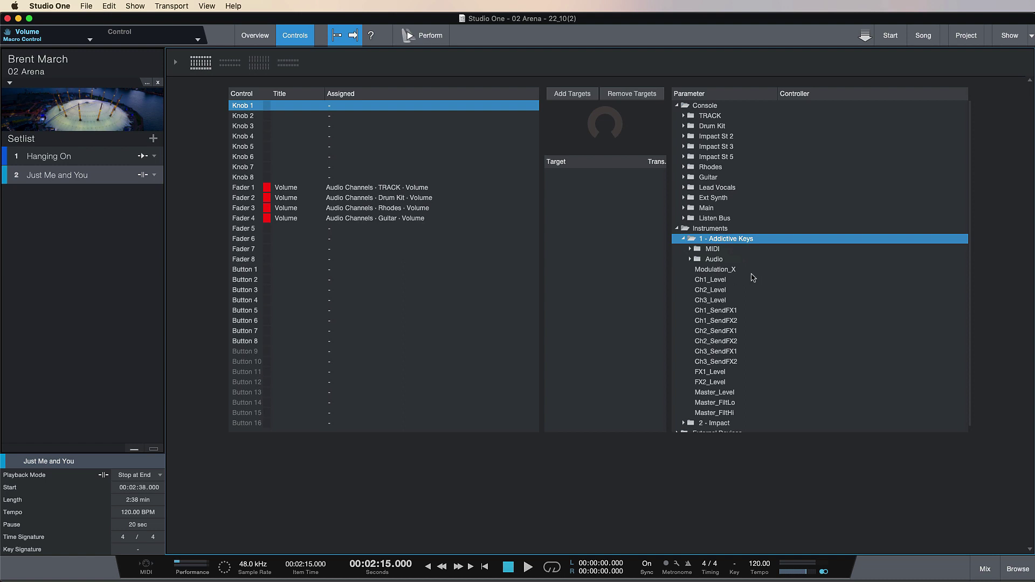
pyautogui.scroll(-1, 788, 350)
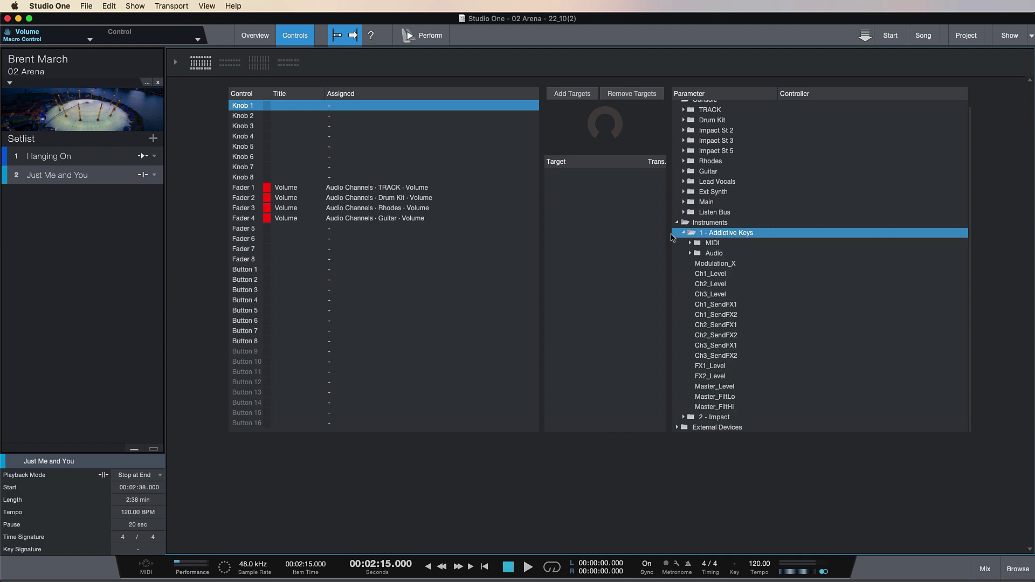
pyautogui.click(678, 223)
pyautogui.click(677, 233)
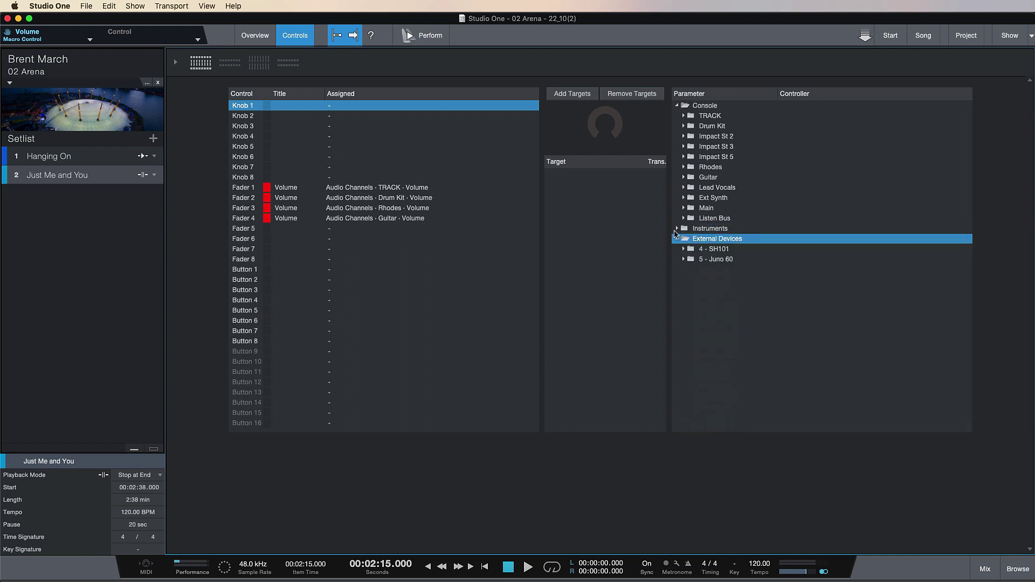
pyautogui.click(678, 239)
# - Assign the Guitar Analog Delay's Feedback Level to Knob 1 and colour Knob 1 blue
pyautogui.click(683, 177)
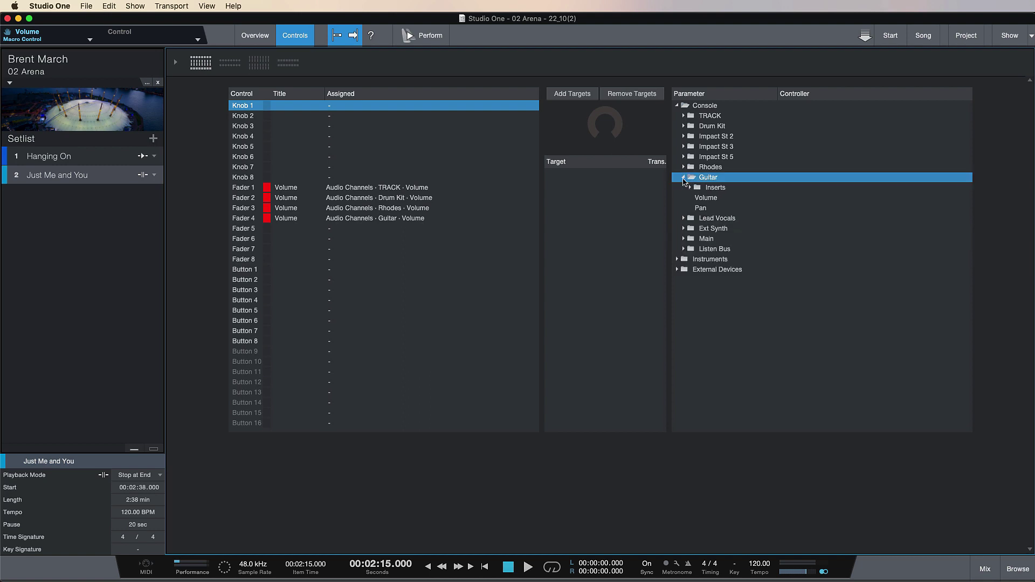
pyautogui.click(691, 187)
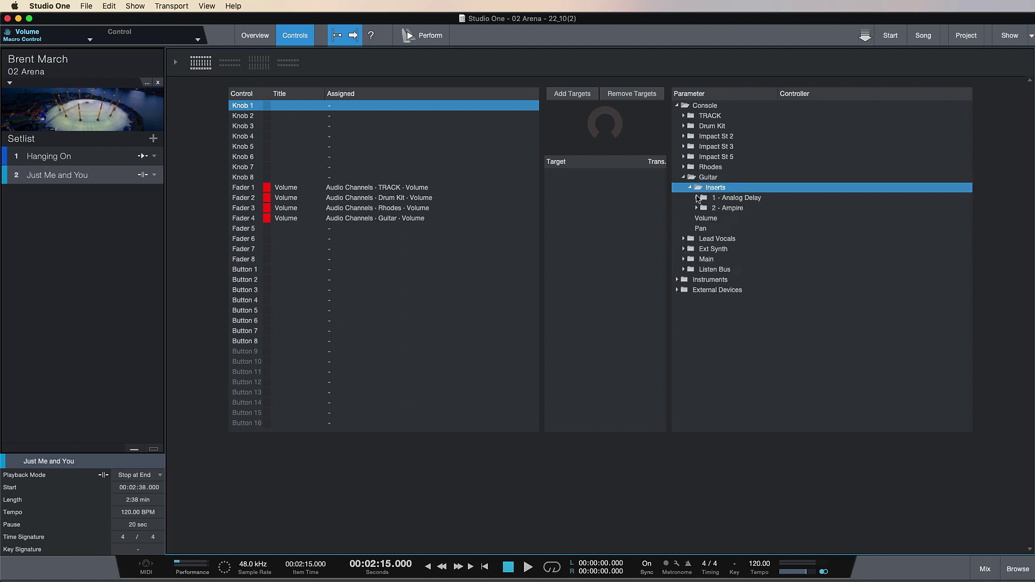
pyautogui.click(698, 198)
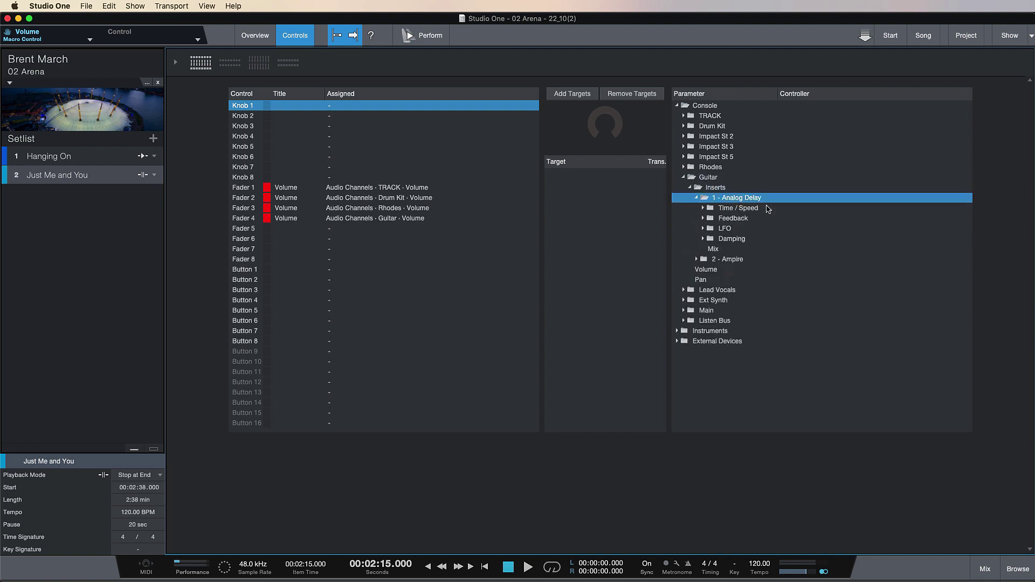
pyautogui.click(703, 208)
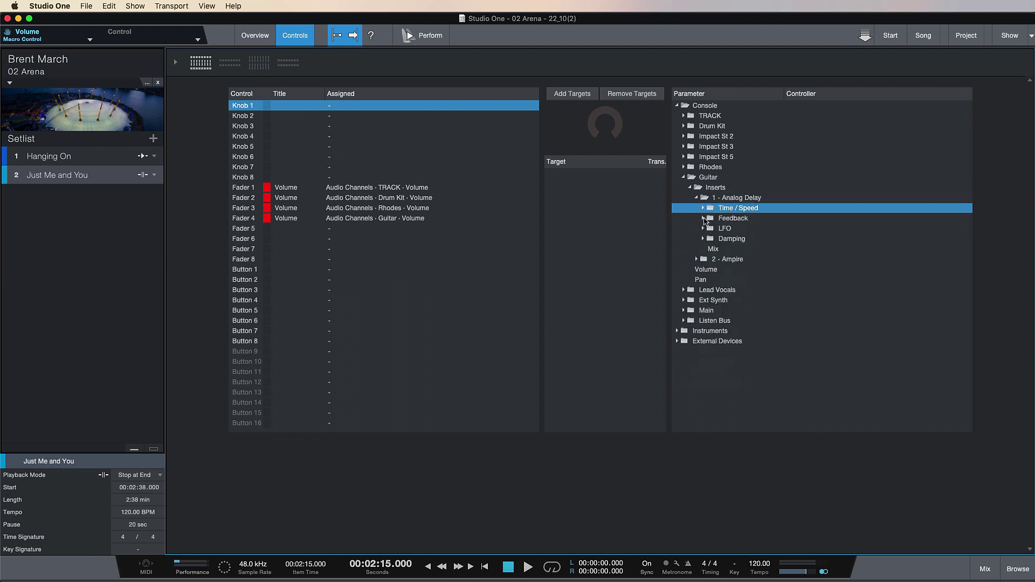
pyautogui.click(703, 259)
pyautogui.click(728, 230)
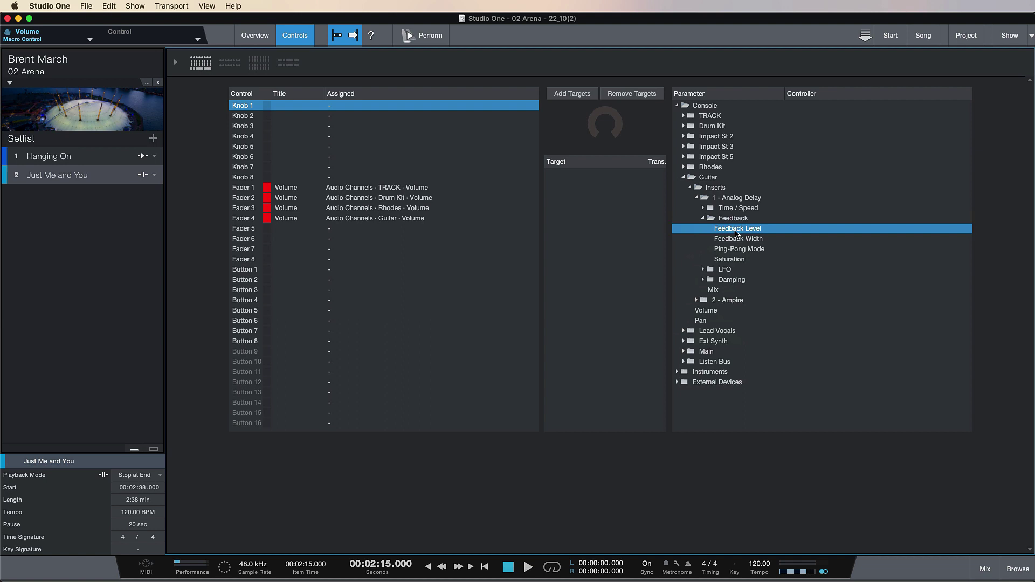
pyautogui.click(736, 240)
pyautogui.click(731, 231)
pyautogui.click(592, 96)
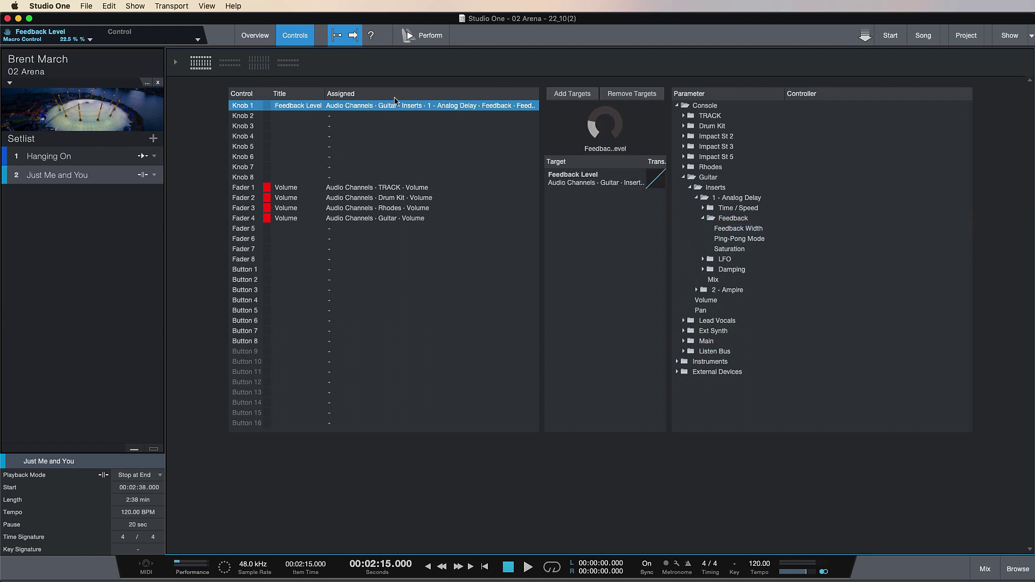
pyautogui.click(270, 105)
pyautogui.click(271, 115)
# - Assign the Lead Vocals ValhallaVintageVerb Decay to Knob 2 and colour Knob 2 blue
pyautogui.click(268, 116)
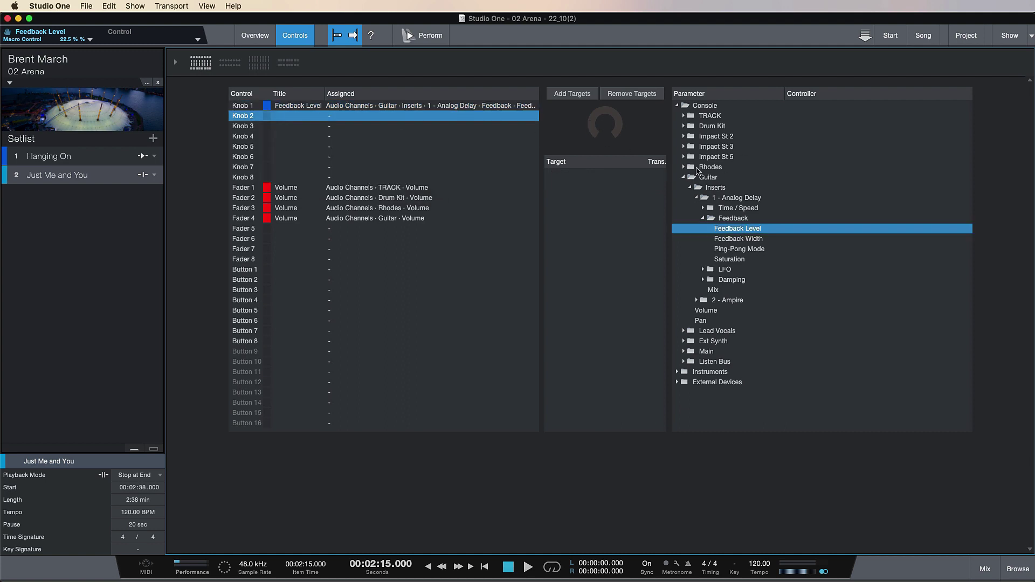
pyautogui.click(685, 179)
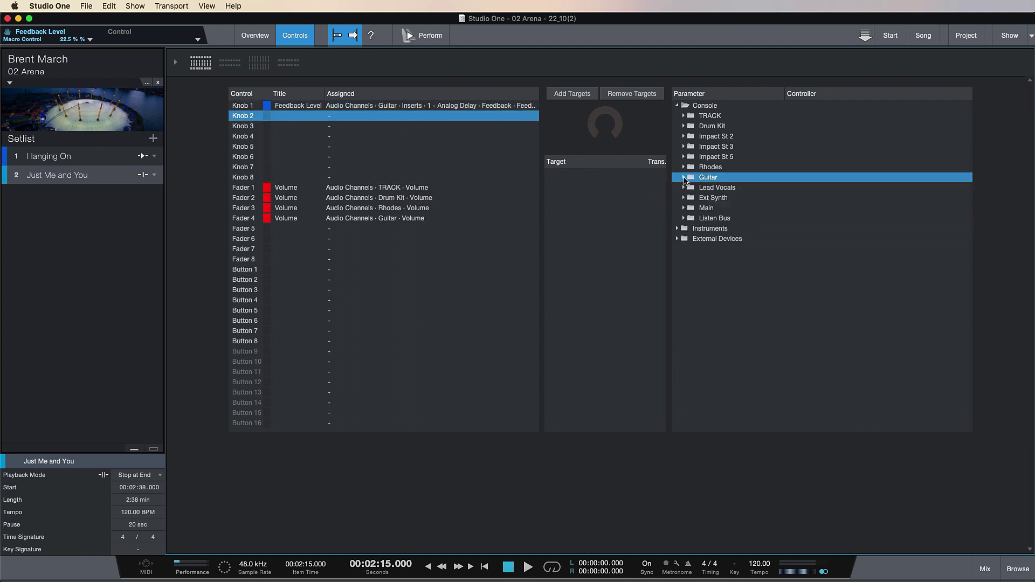
pyautogui.click(684, 185)
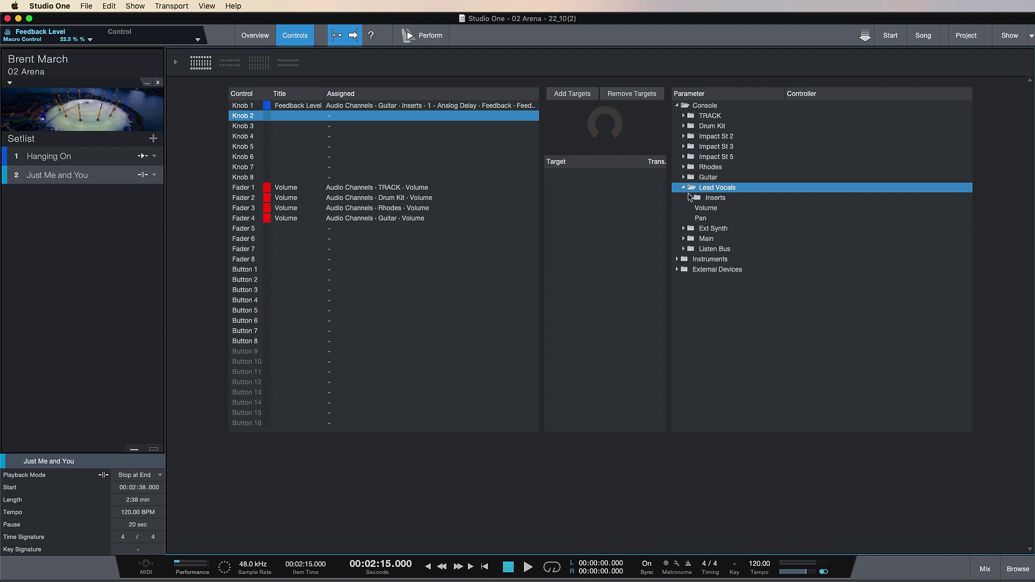
pyautogui.click(690, 197)
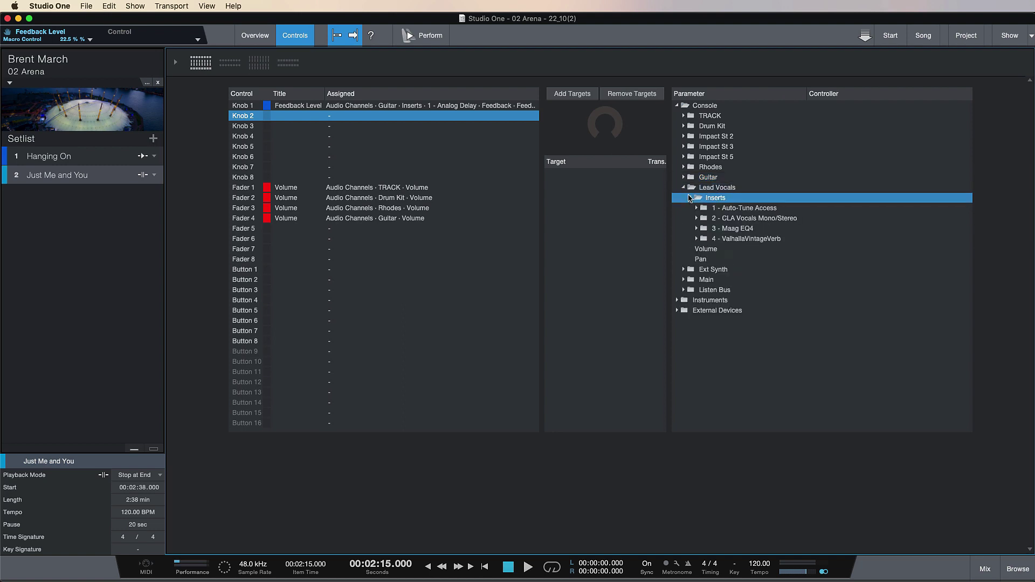
pyautogui.click(697, 239)
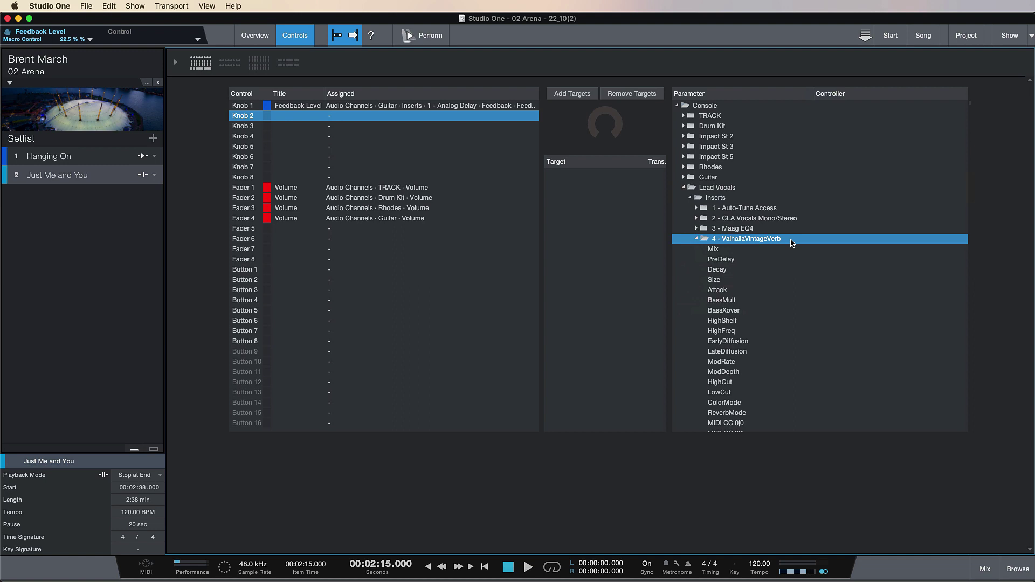
pyautogui.scroll(-3, 771, 288)
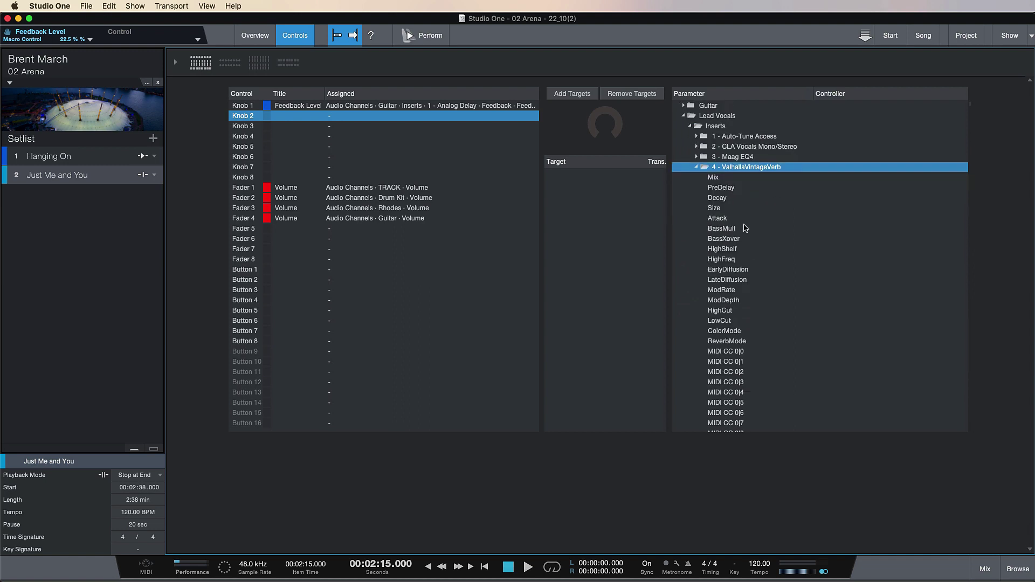
pyautogui.click(741, 198)
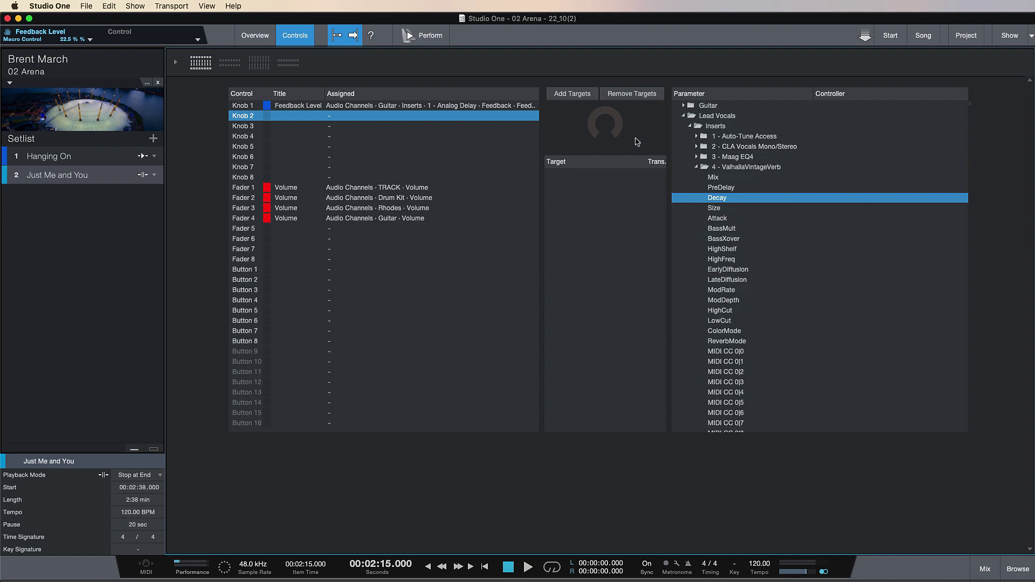
pyautogui.click(587, 101)
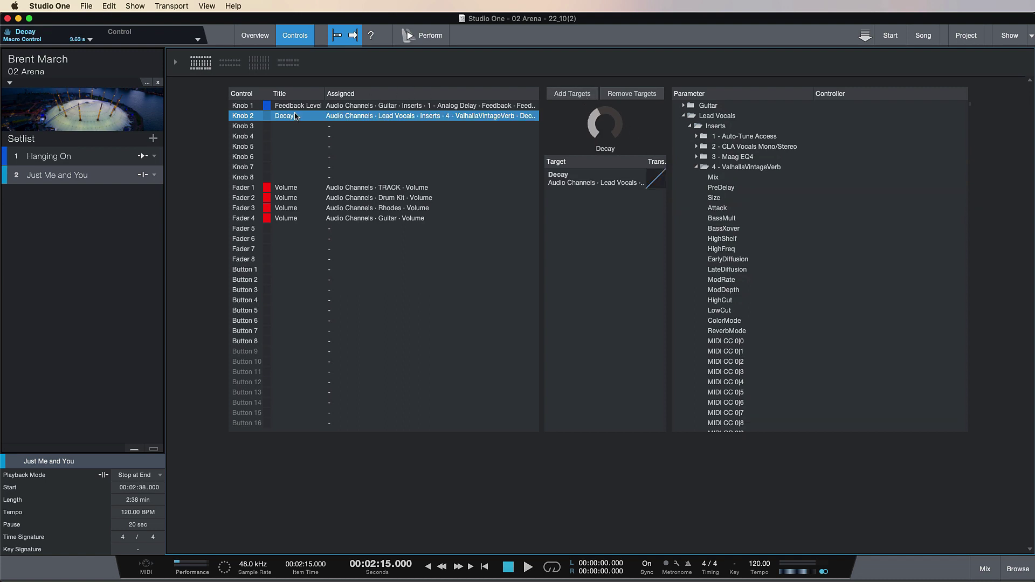
pyautogui.click(266, 116)
pyautogui.click(272, 128)
# - Review the Knob 1 Feedback Level, Knob 2 Decay and Fader 1 Volume assignments
pyautogui.click(284, 107)
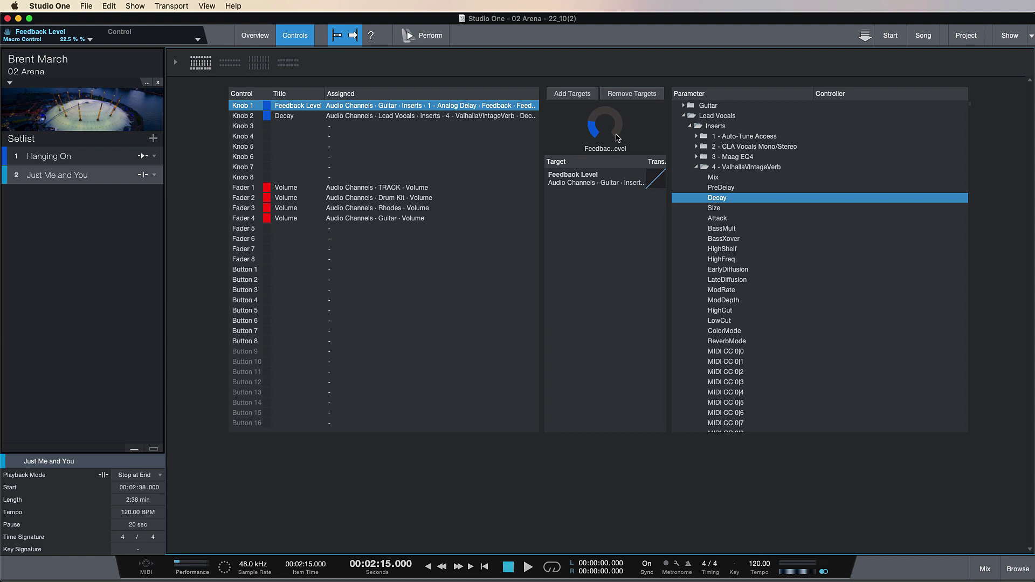
pyautogui.click(505, 116)
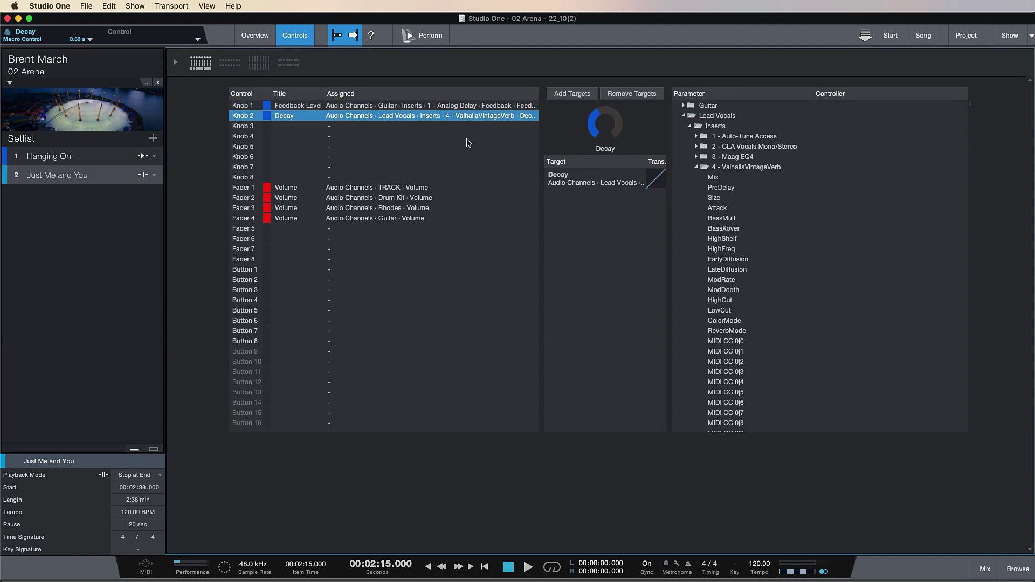
pyautogui.click(402, 187)
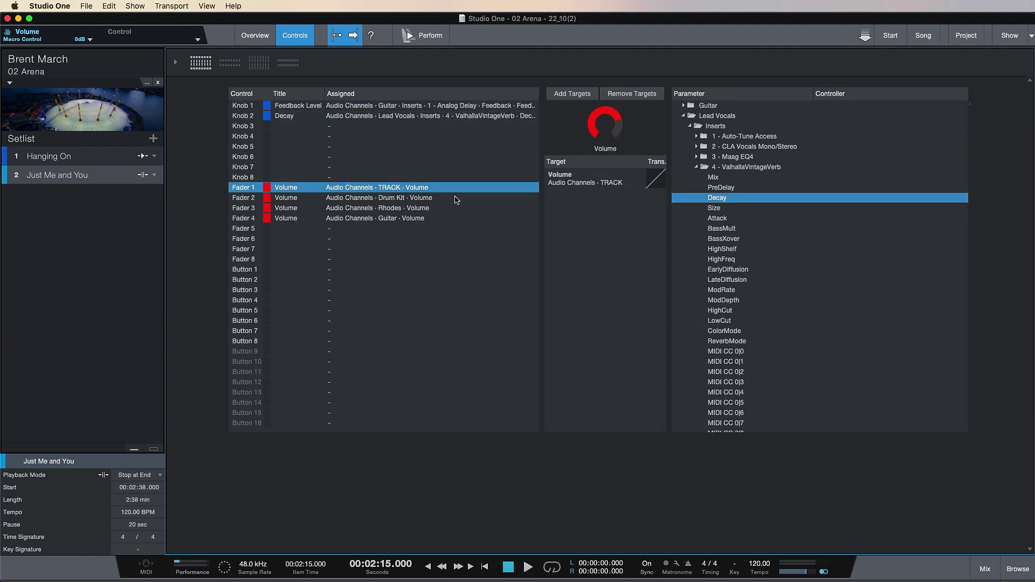
pyautogui.click(247, 271)
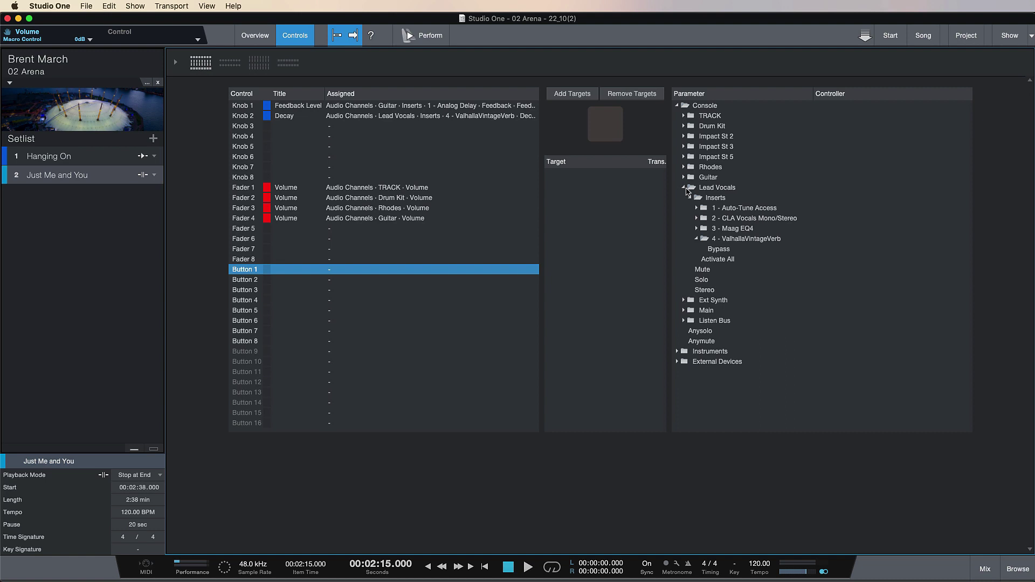
# - Assign the Impact St 2 Monitor parameter to Button 1 and colour Button 1 green
pyautogui.click(684, 188)
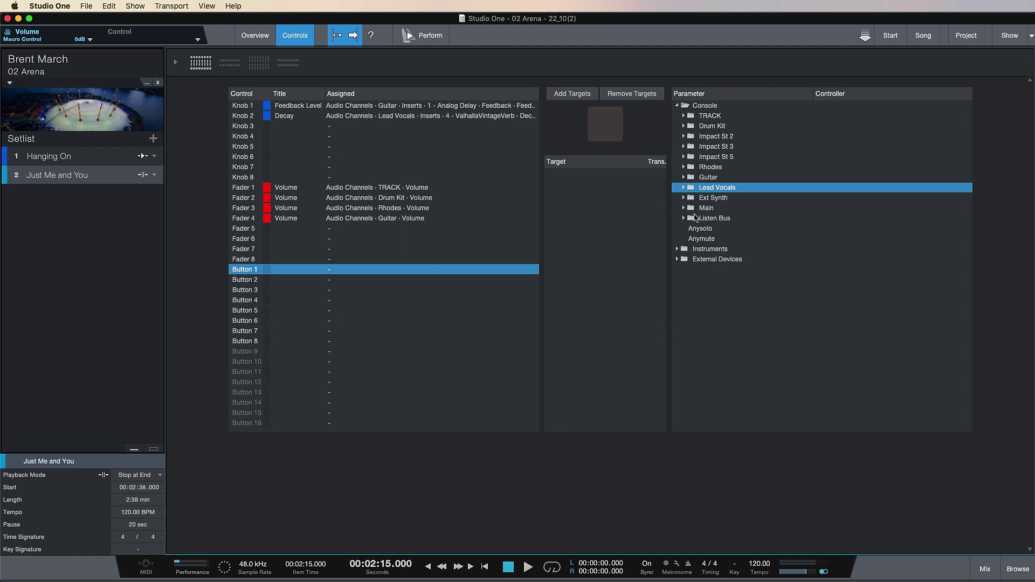
pyautogui.click(683, 219)
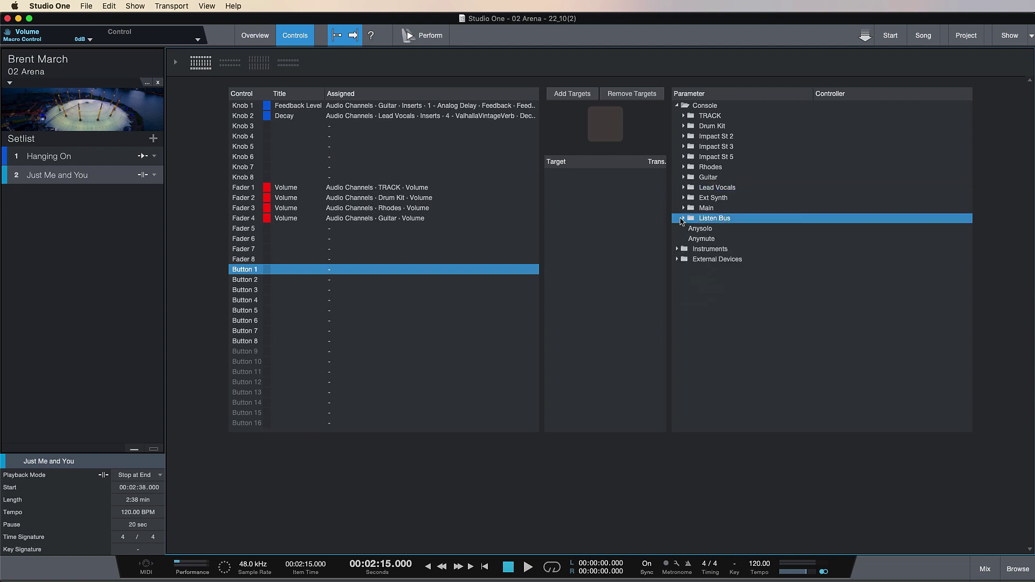
pyautogui.click(684, 126)
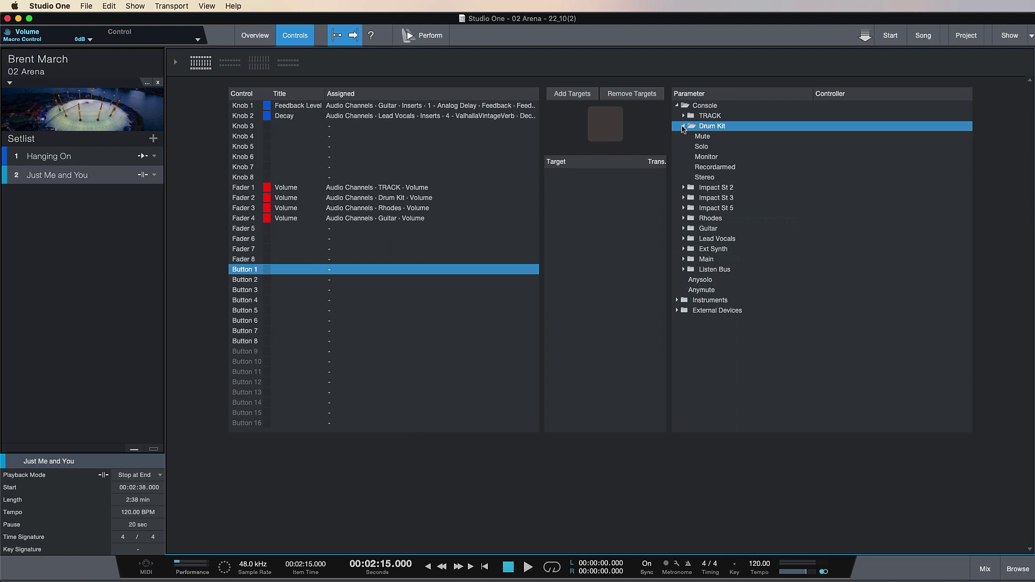
pyautogui.click(683, 128)
pyautogui.click(682, 137)
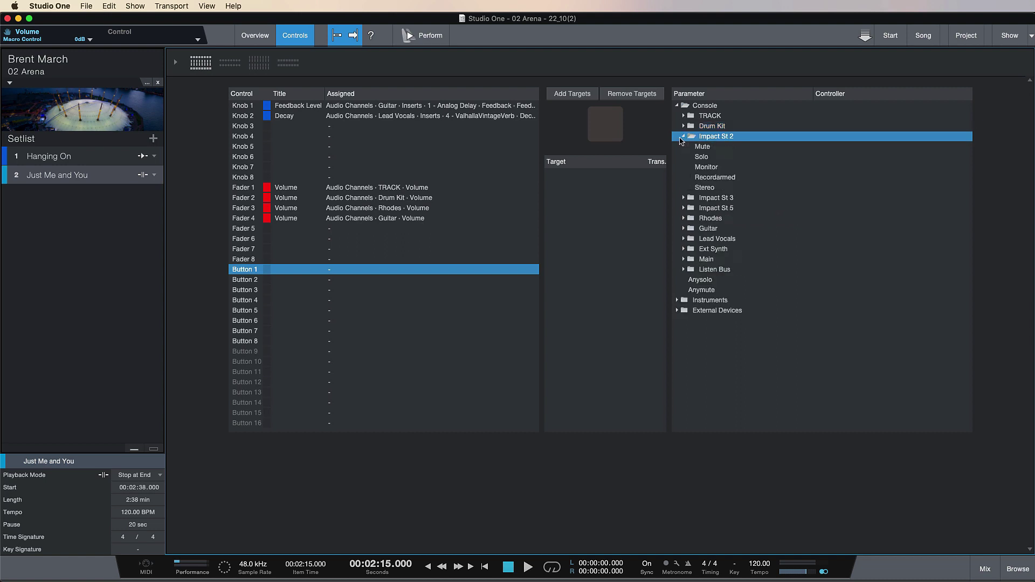
pyautogui.click(707, 167)
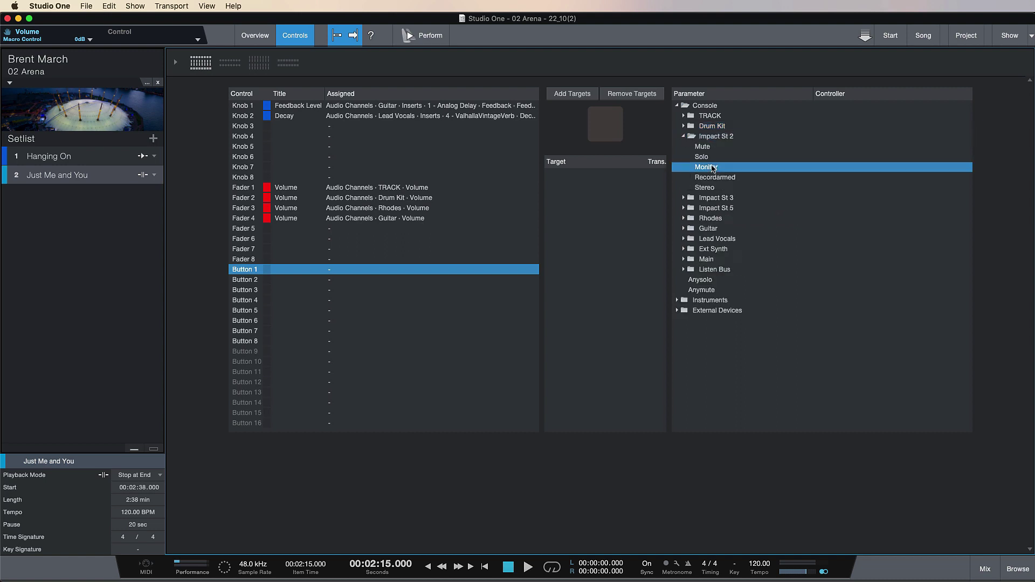
pyautogui.click(571, 94)
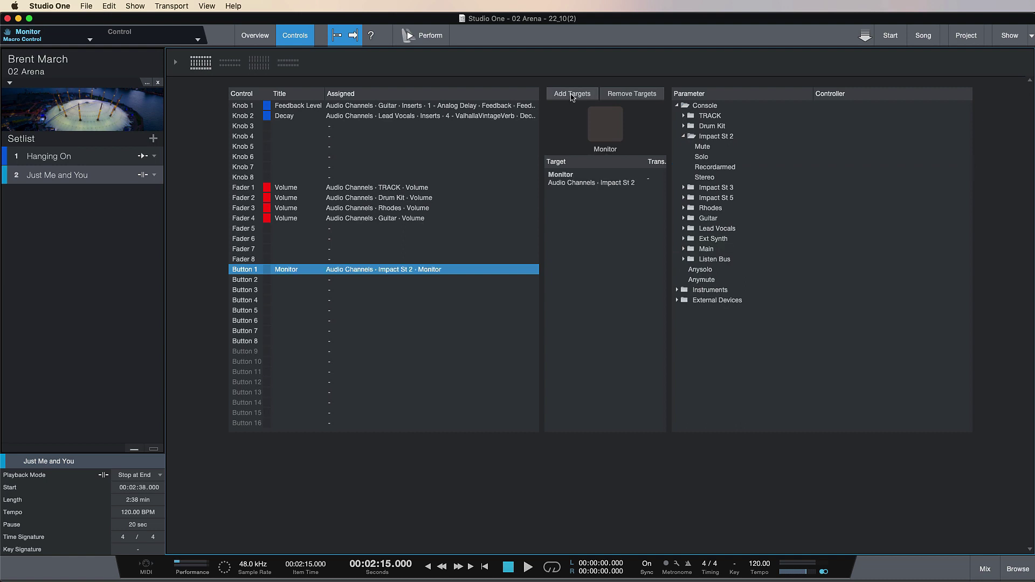
pyautogui.click(267, 270)
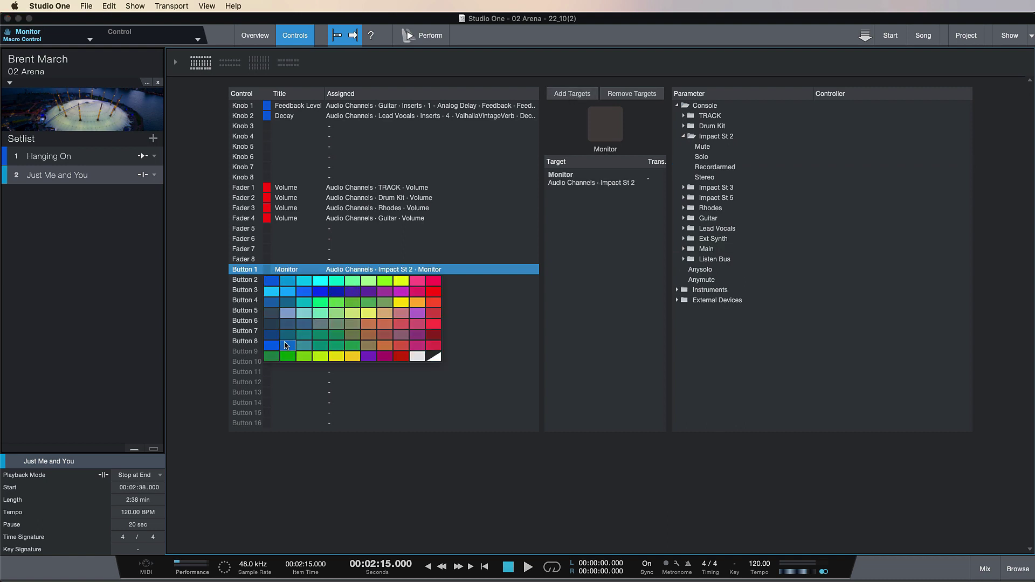
pyautogui.click(287, 356)
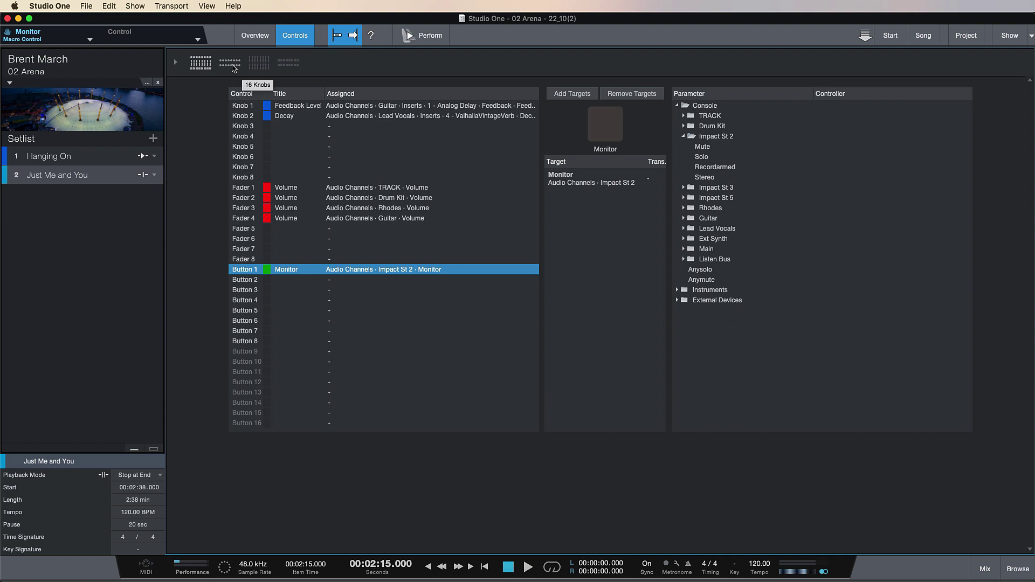
pyautogui.click(259, 64)
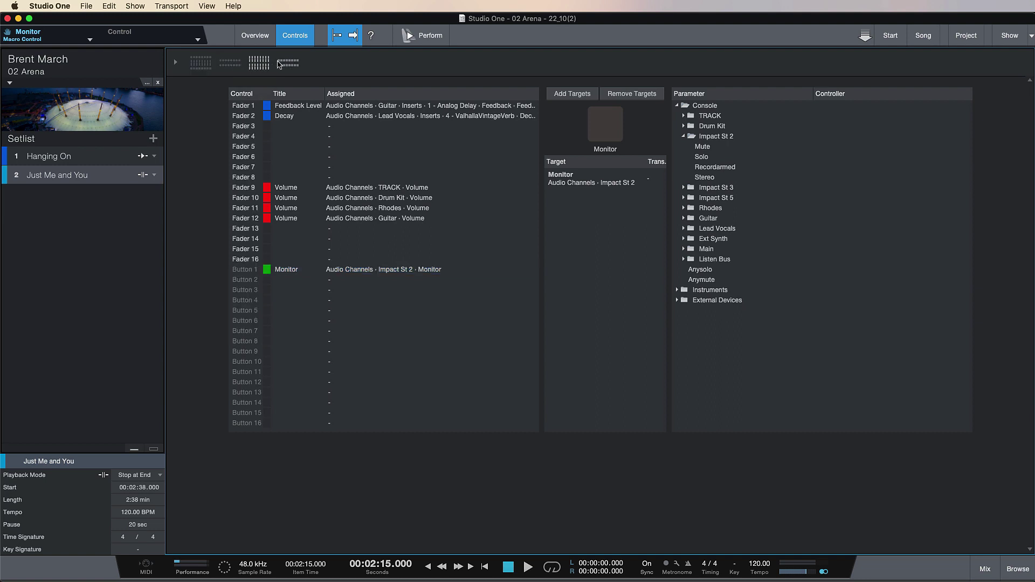
pyautogui.click(290, 65)
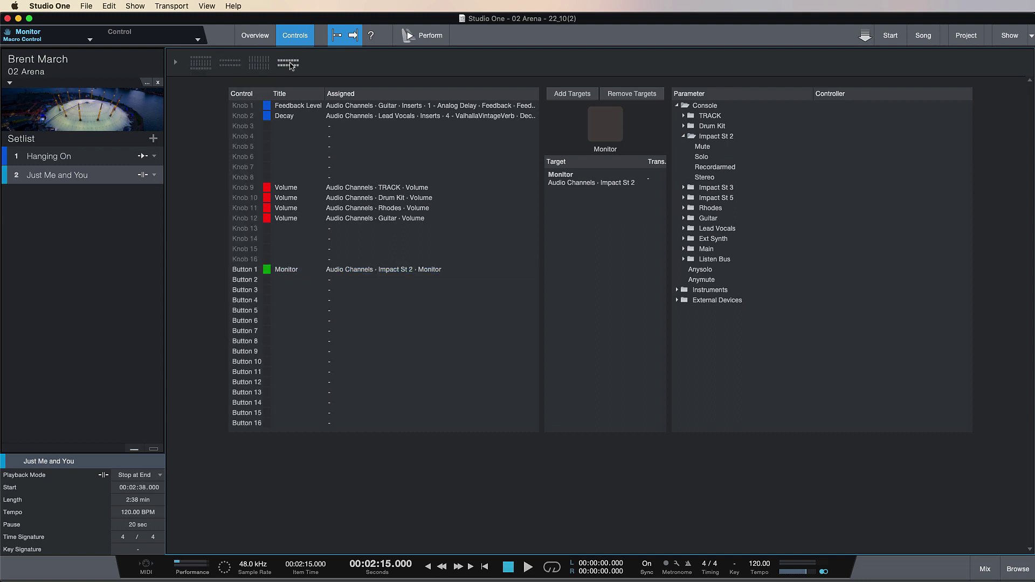
pyautogui.click(195, 63)
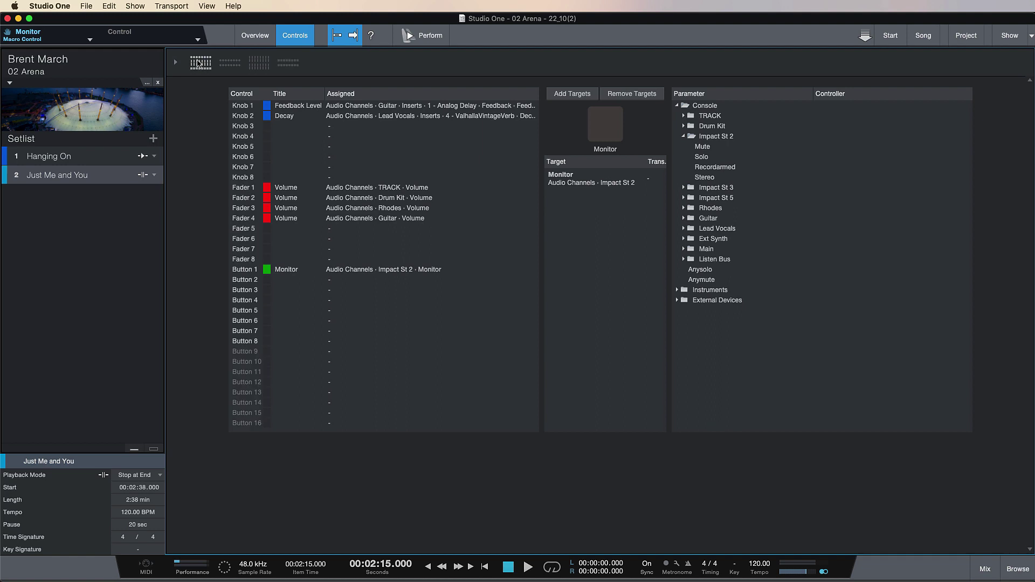